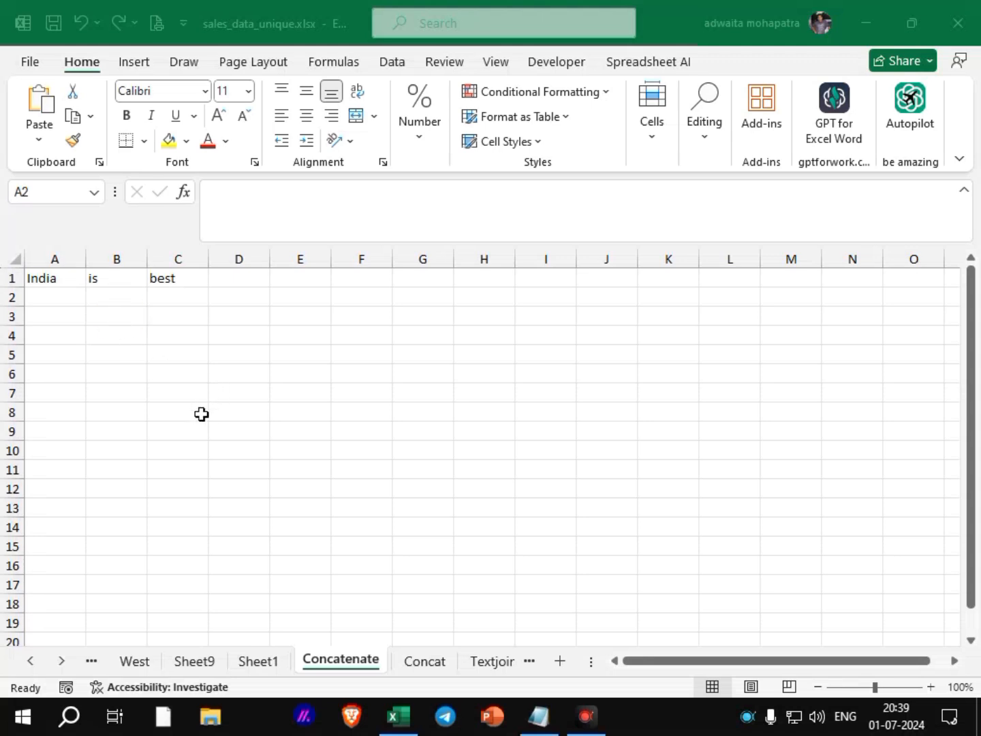
{"action": "left_click", "coordinate": [189, 390]}
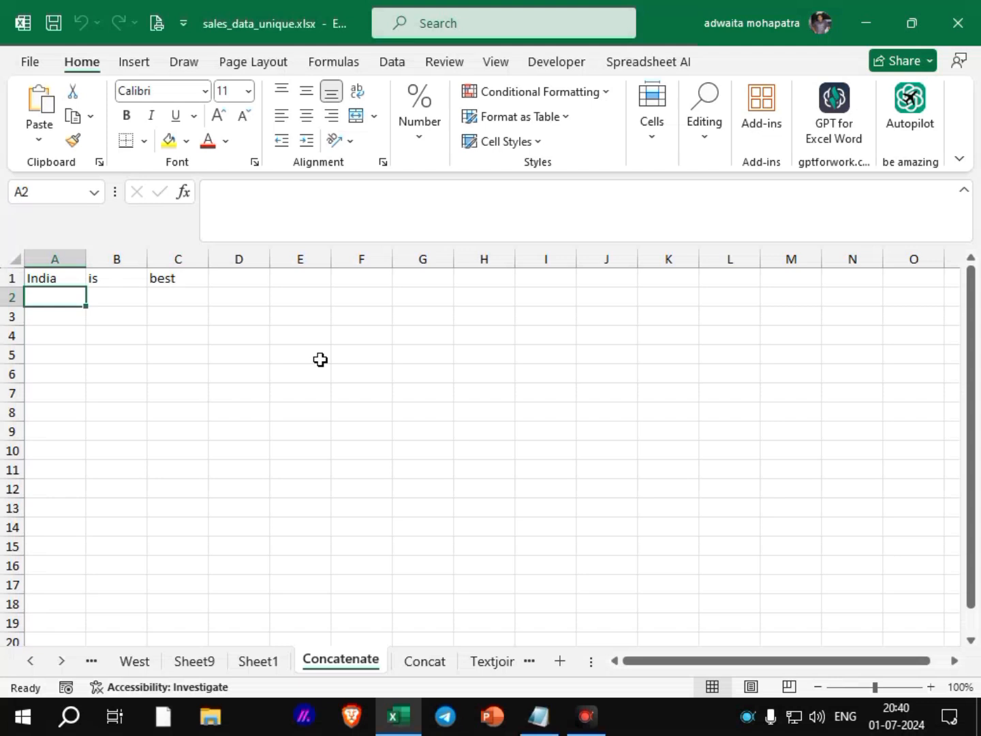
{"action": "type", "text": "="}
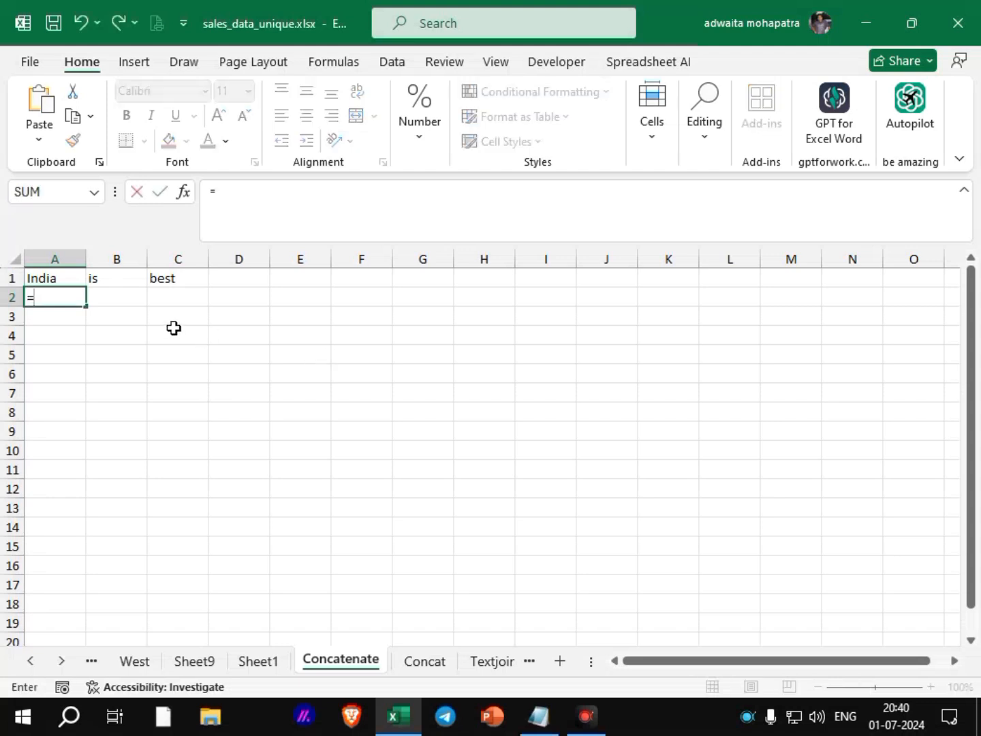
{"action": "key", "text": "Escape"}
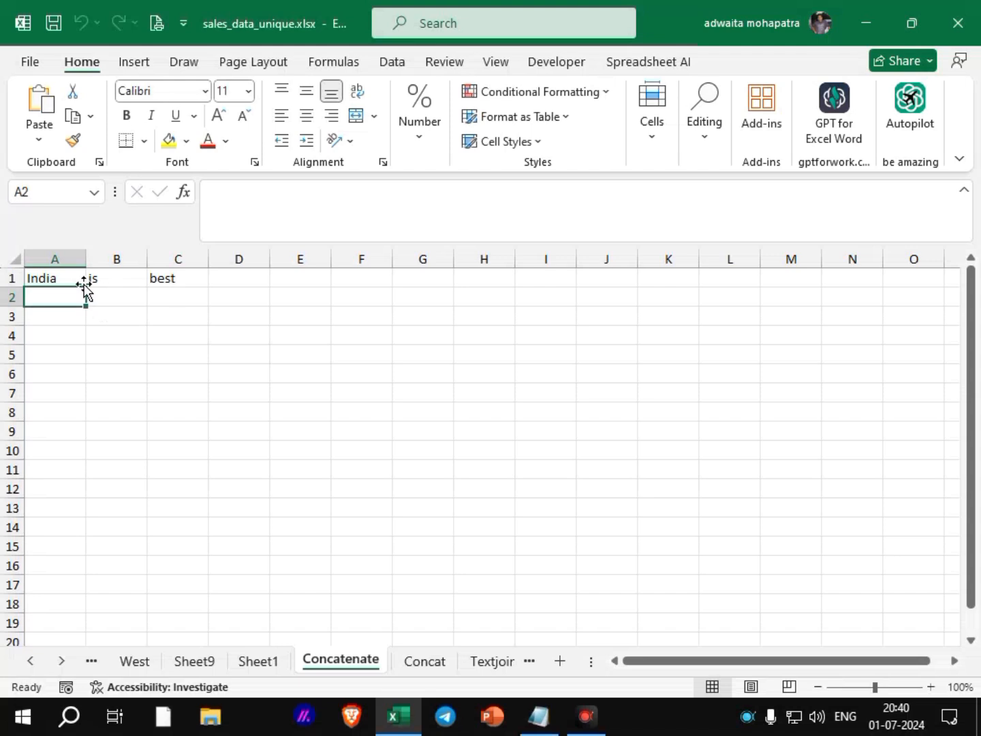
{"action": "left_click", "coordinate": [113, 279]}
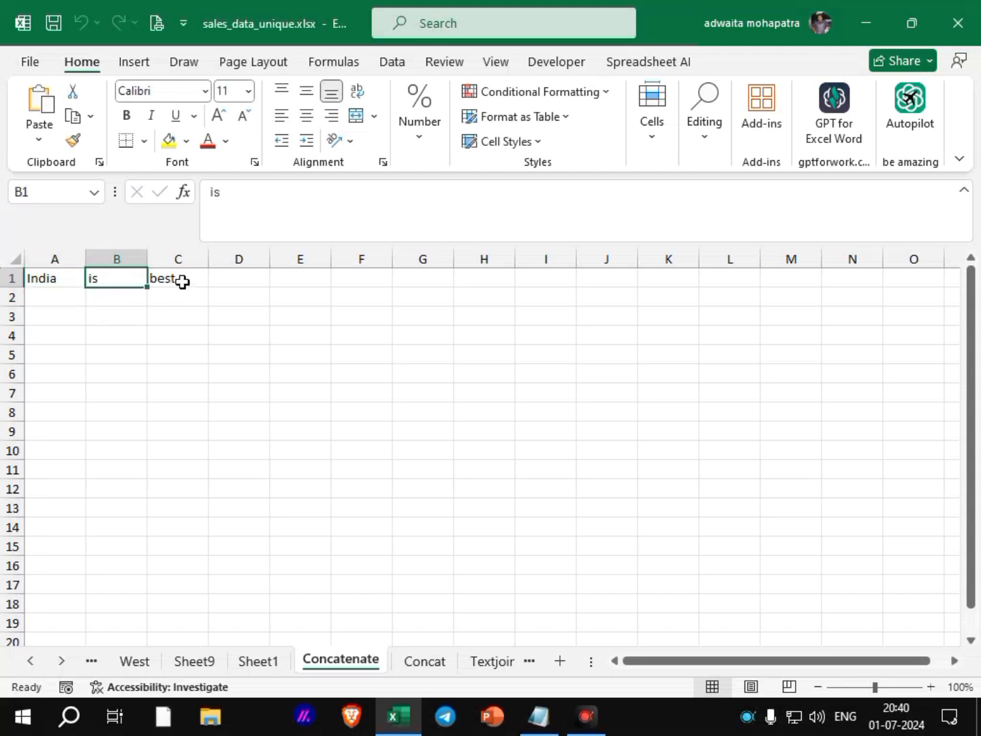
{"action": "key", "text": "Right"}
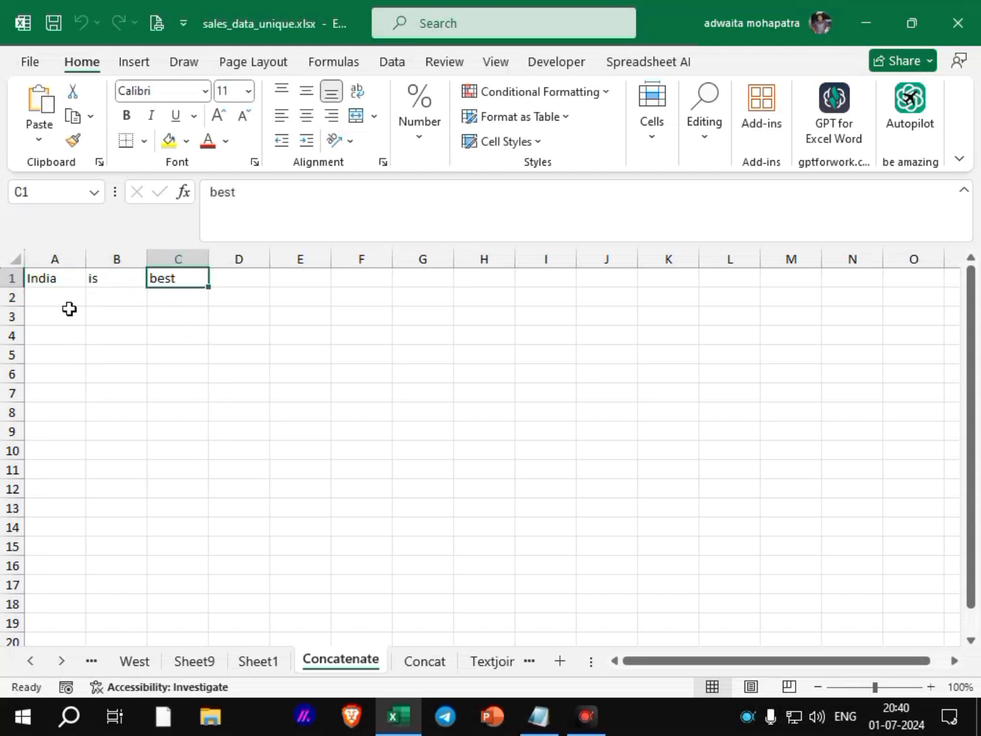
- Enter the formula =CONCATENATE(A1," ",B1," ",C1) in cell A3 to join the three words with spaces
{"action": "left_click", "coordinate": [81, 317]}
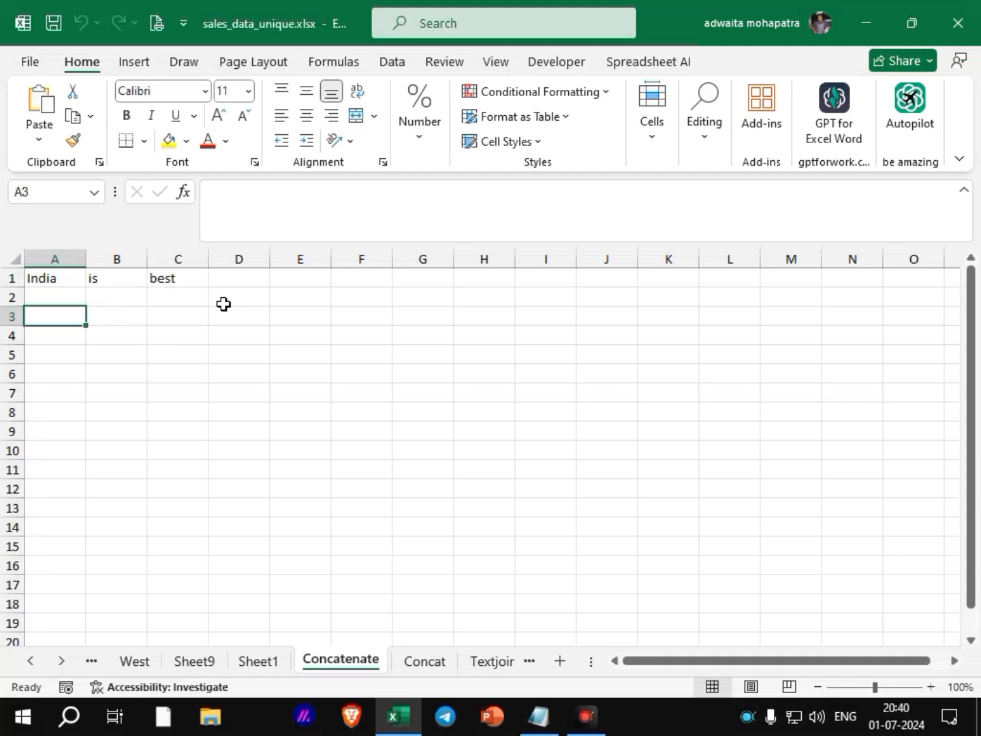
{"action": "type", "text": "=con"}
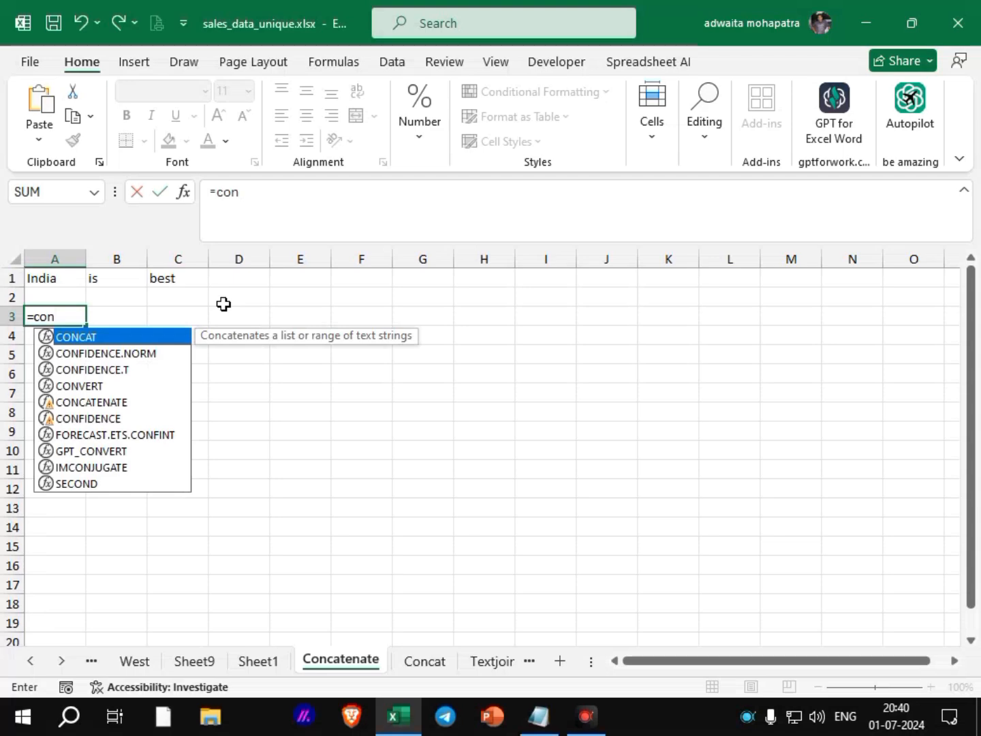
{"action": "type", "text": "c"}
{"action": "key", "text": "Down"}
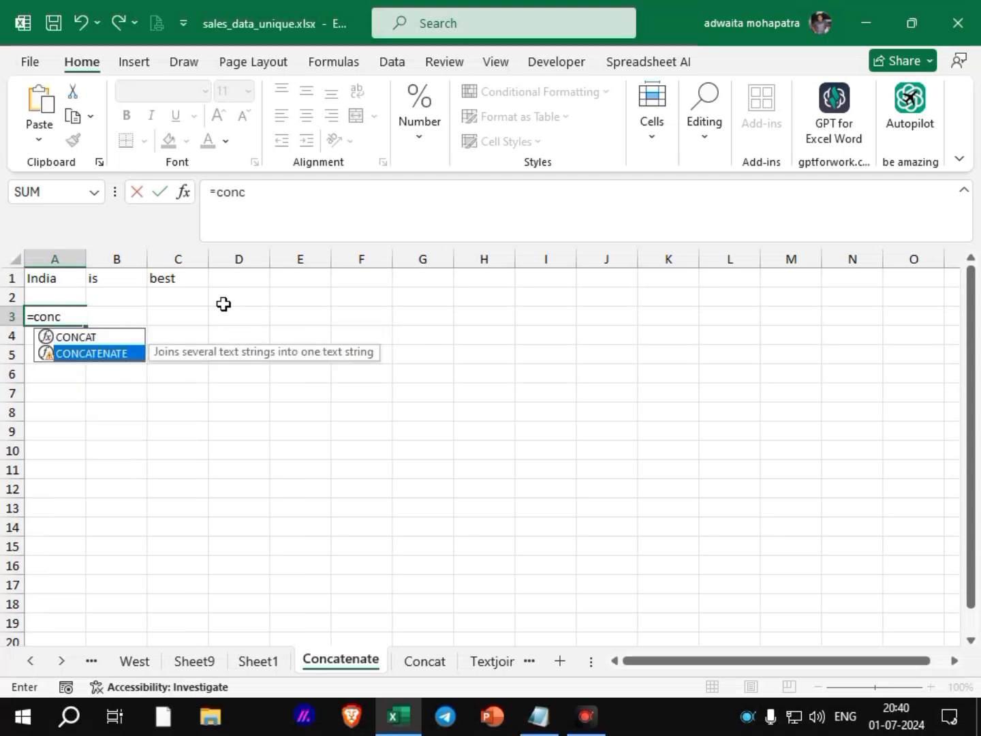
{"action": "key", "text": "Tab"}
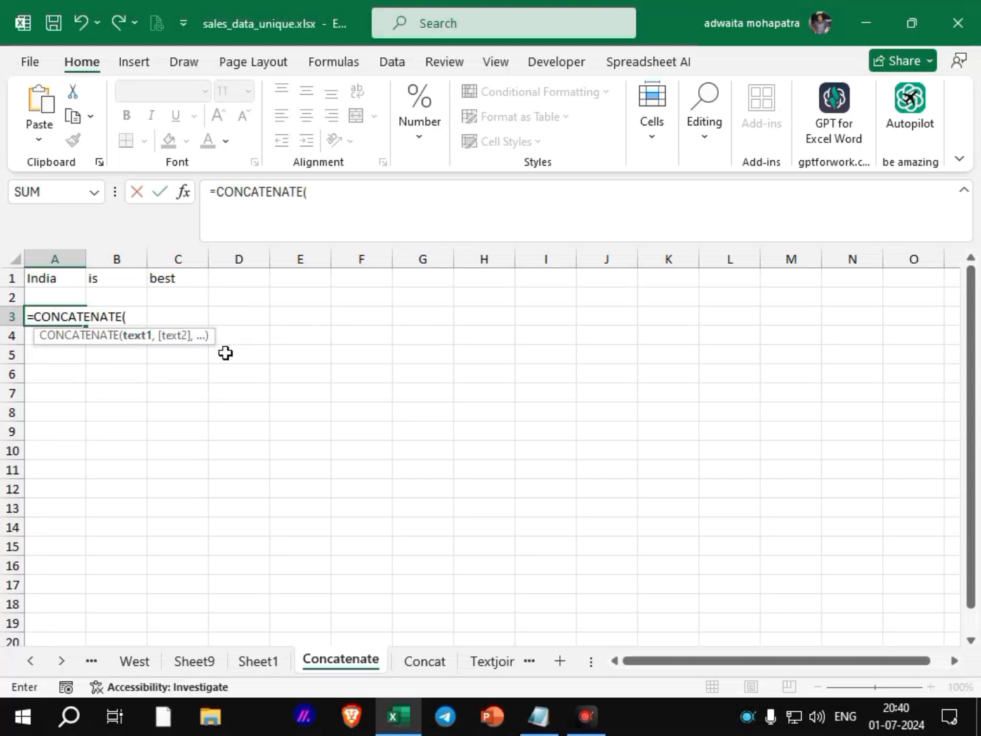
{"action": "left_click", "coordinate": [55, 274]}
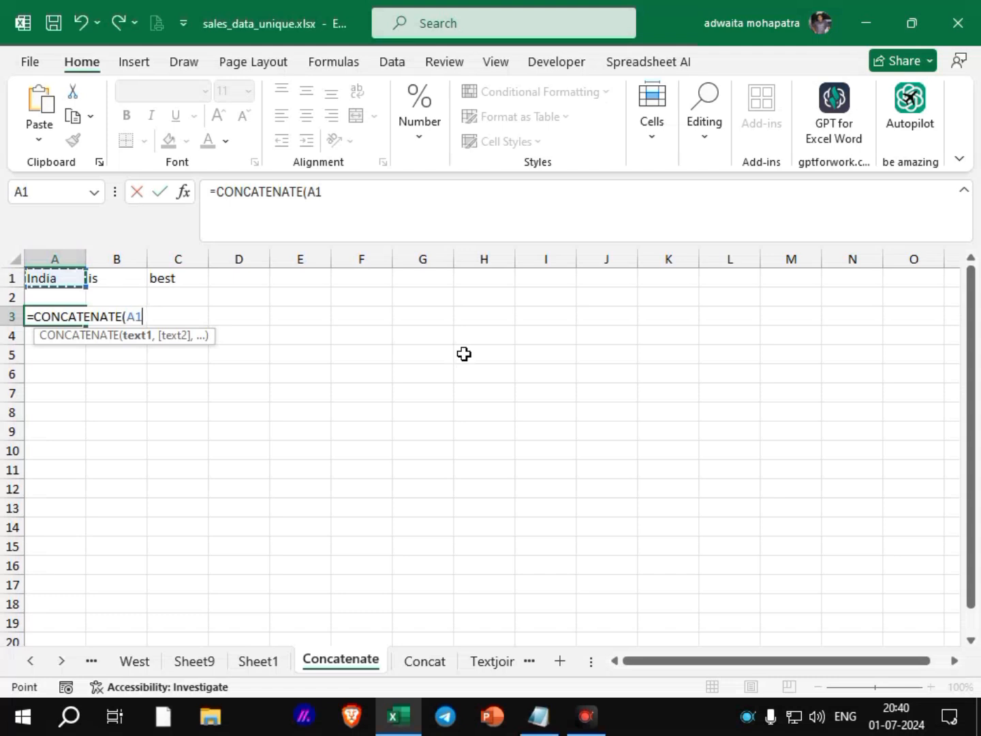
{"action": "type", "text": ","}
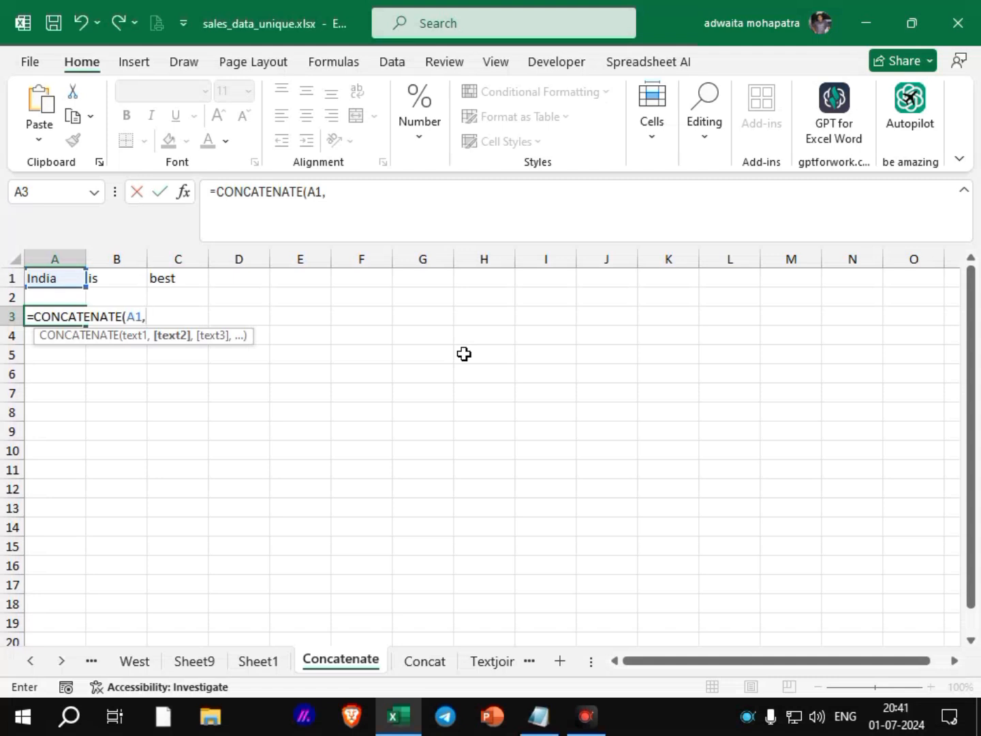
{"action": "type", "text": "\" \","}
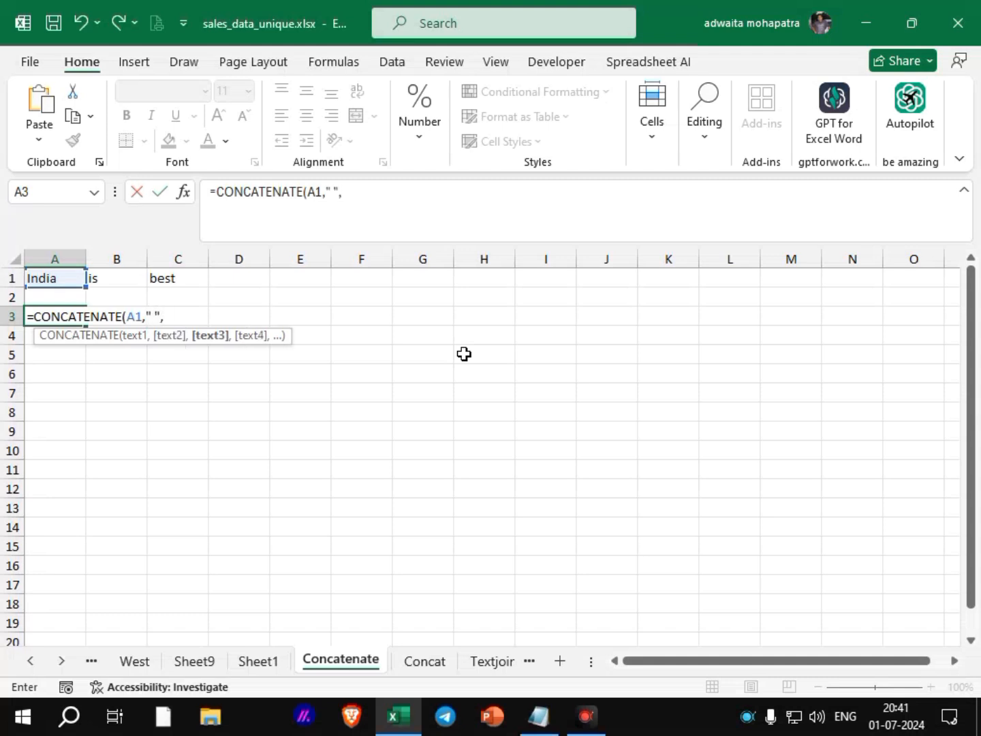
{"action": "left_click", "coordinate": [112, 278]}
{"action": "left_click", "coordinate": [111, 277]}
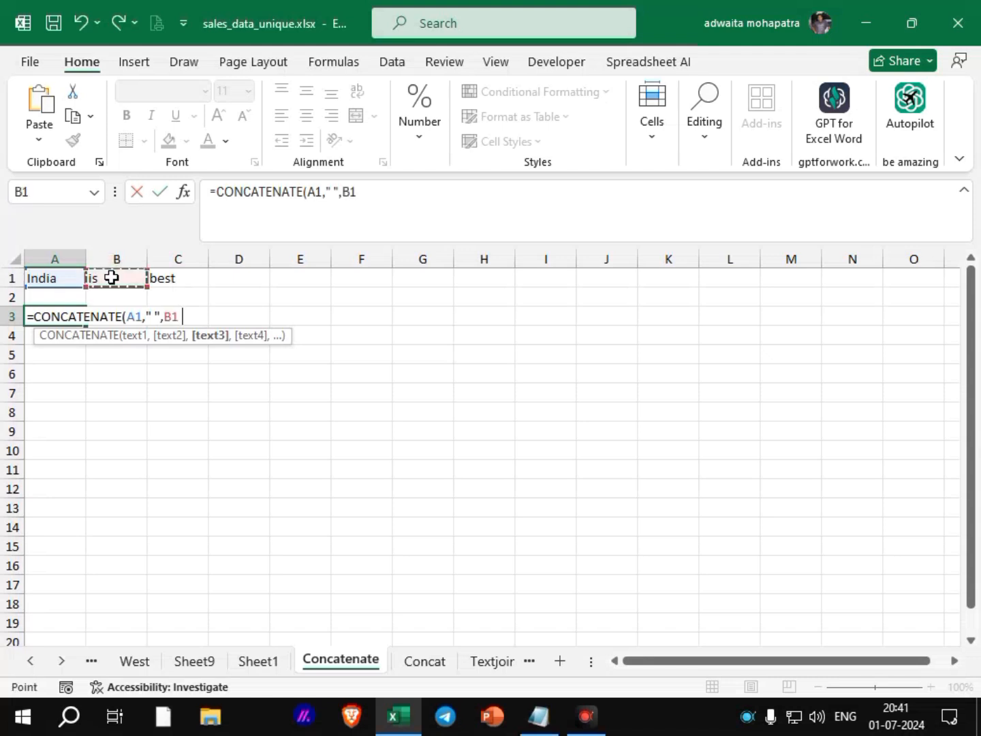
{"action": "type", "text": ",\""}
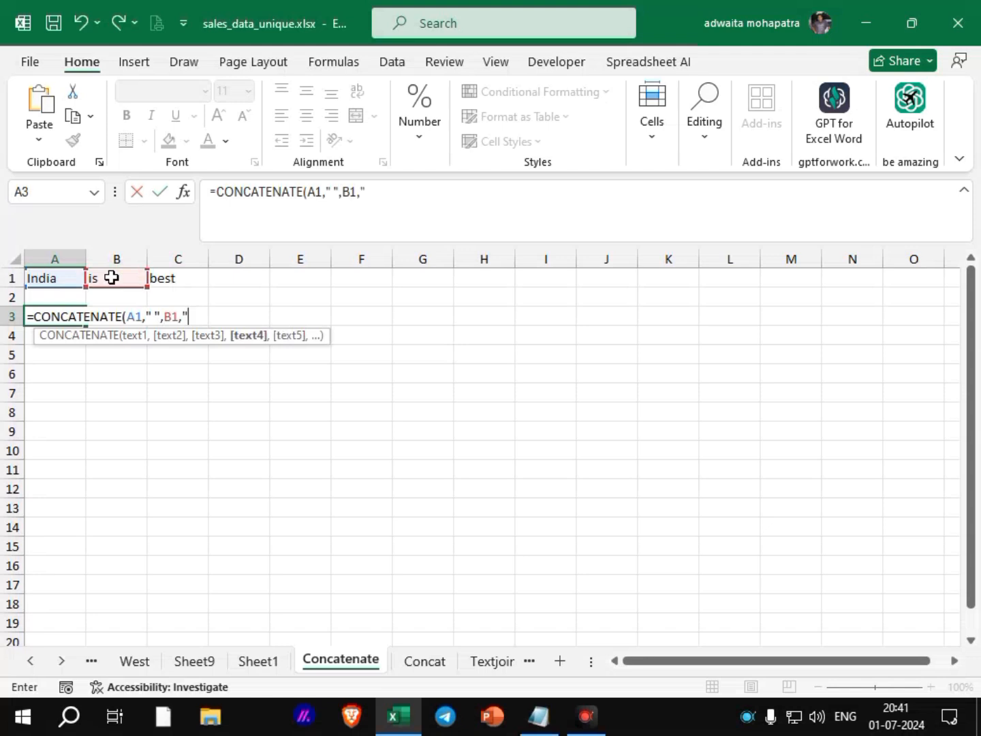
{"action": "type", "text": " \","}
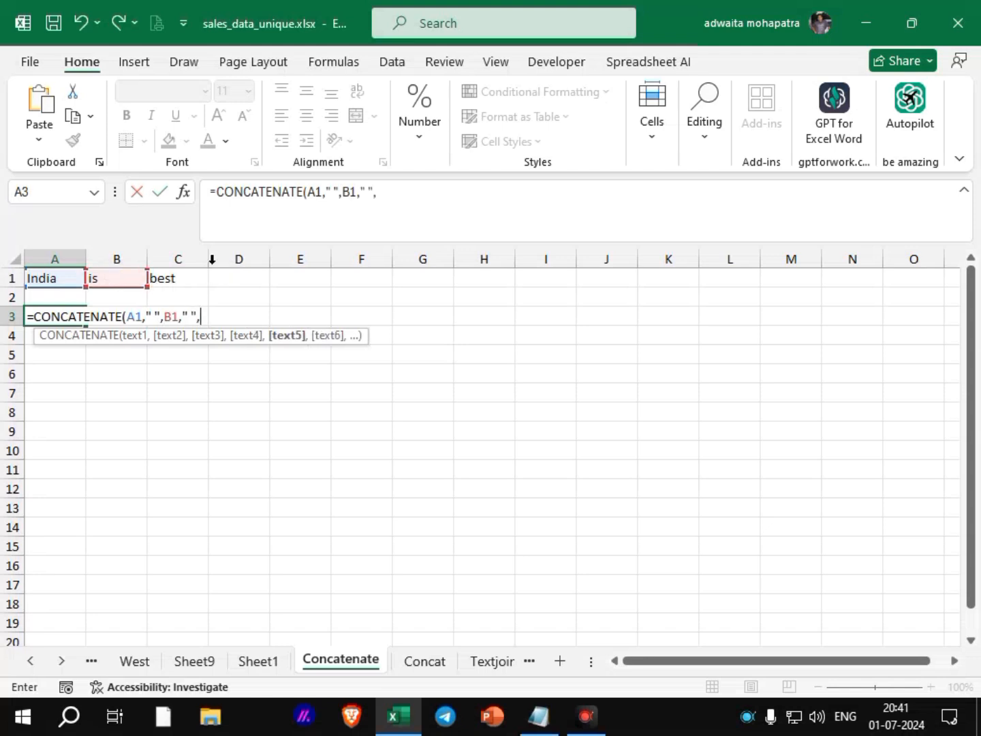
{"action": "left_click", "coordinate": [174, 279]}
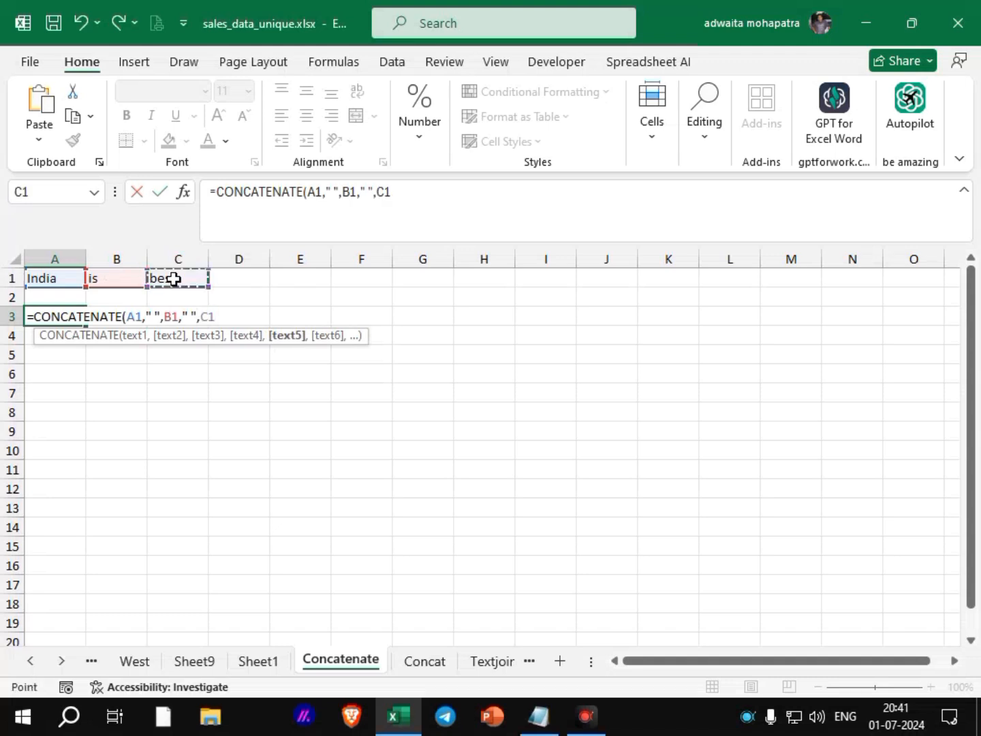
{"action": "type", "text": ")"}
{"action": "key", "text": "Return"}
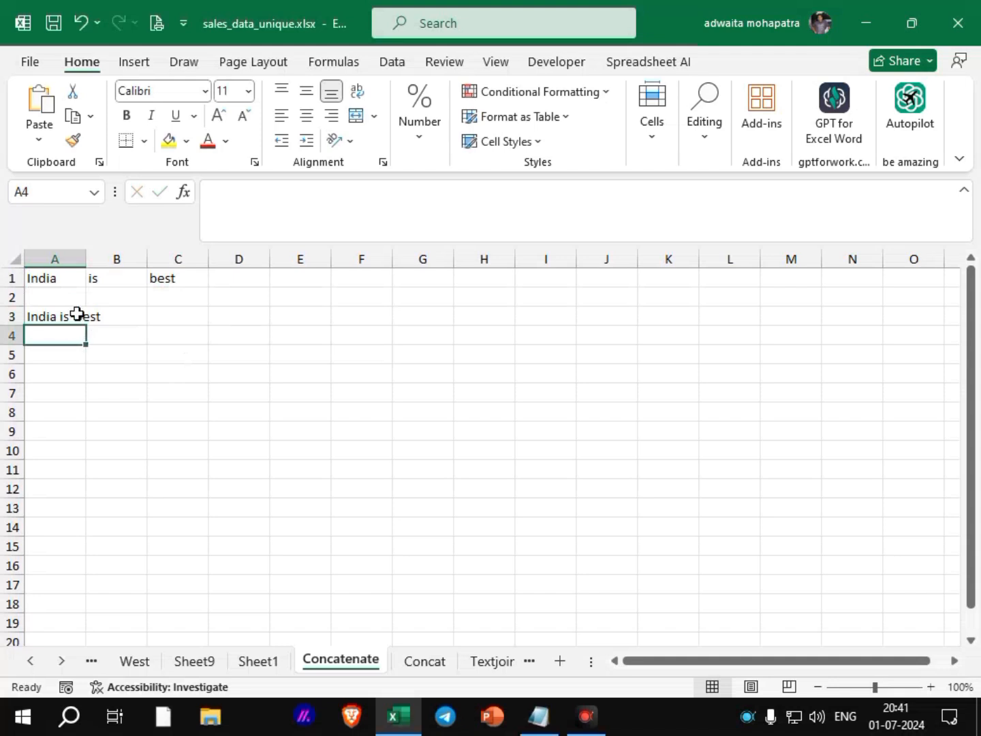
- Compare the joined text in cell A3 with the source words in cells A1 to C1
{"action": "key", "text": "Up"}
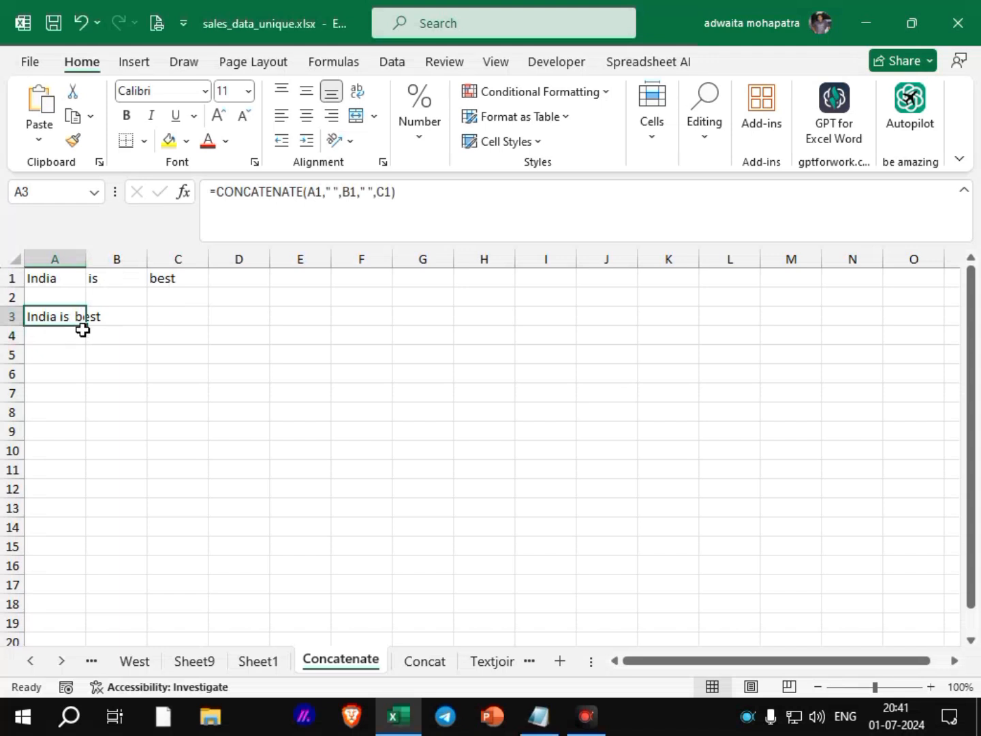
{"action": "left_click", "coordinate": [86, 259]}
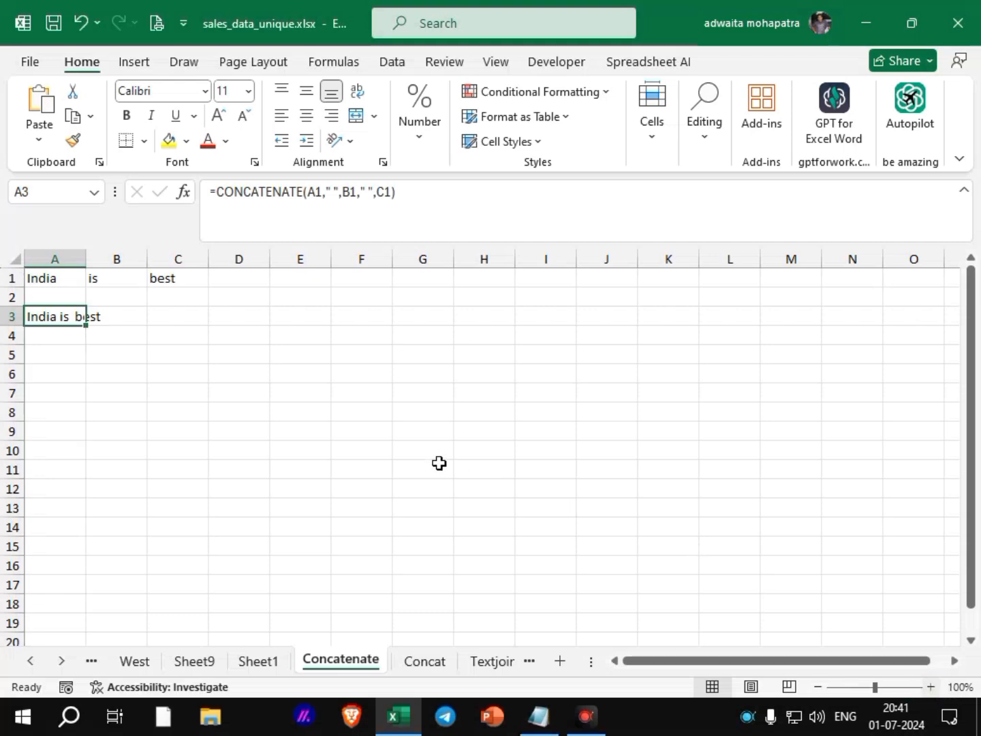
{"action": "scroll", "coordinate": [439, 463], "scroll_direction": "up", "scroll_amount": 2}
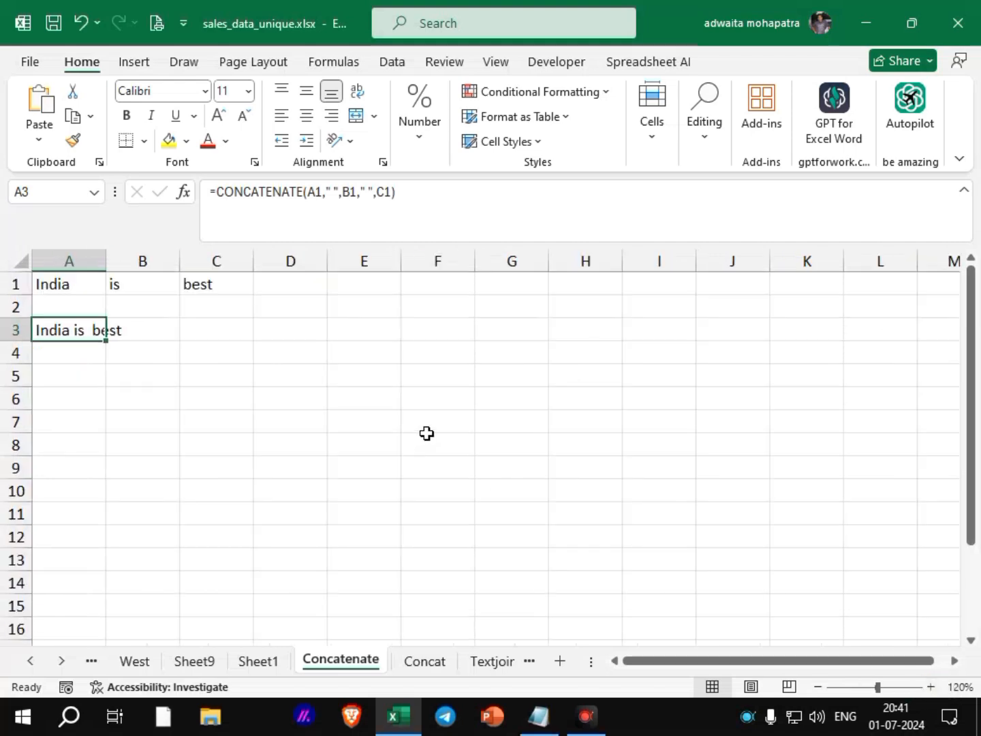
{"action": "left_click", "coordinate": [237, 361]}
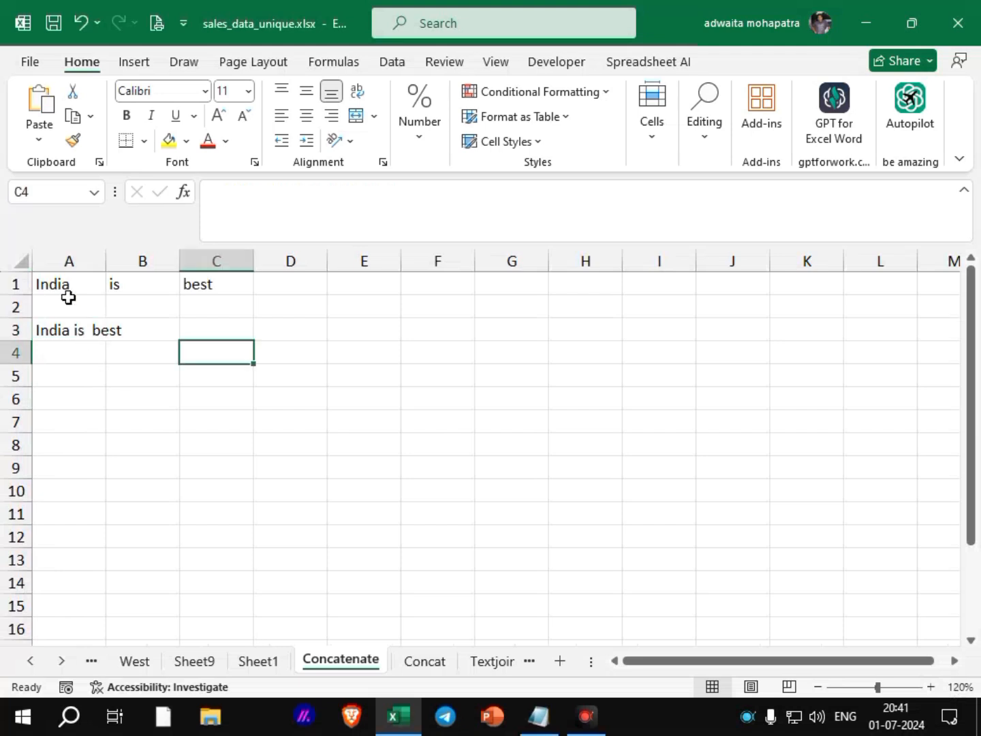
{"action": "left_click", "coordinate": [215, 287]}
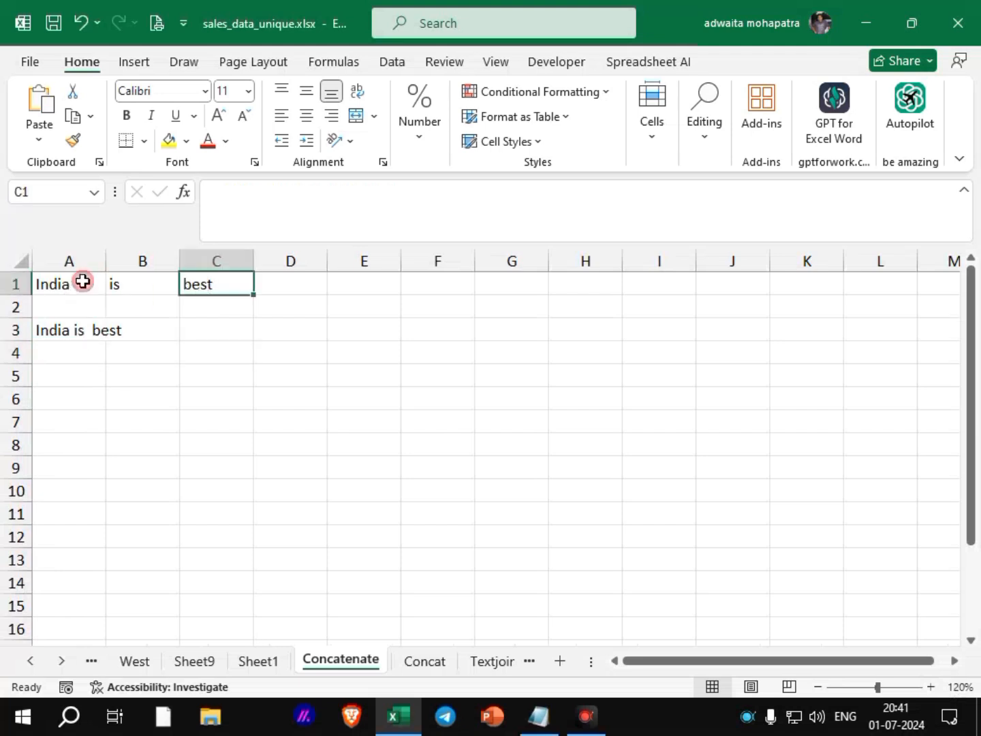
{"action": "left_click", "coordinate": [81, 281]}
{"action": "key", "text": "Right"}
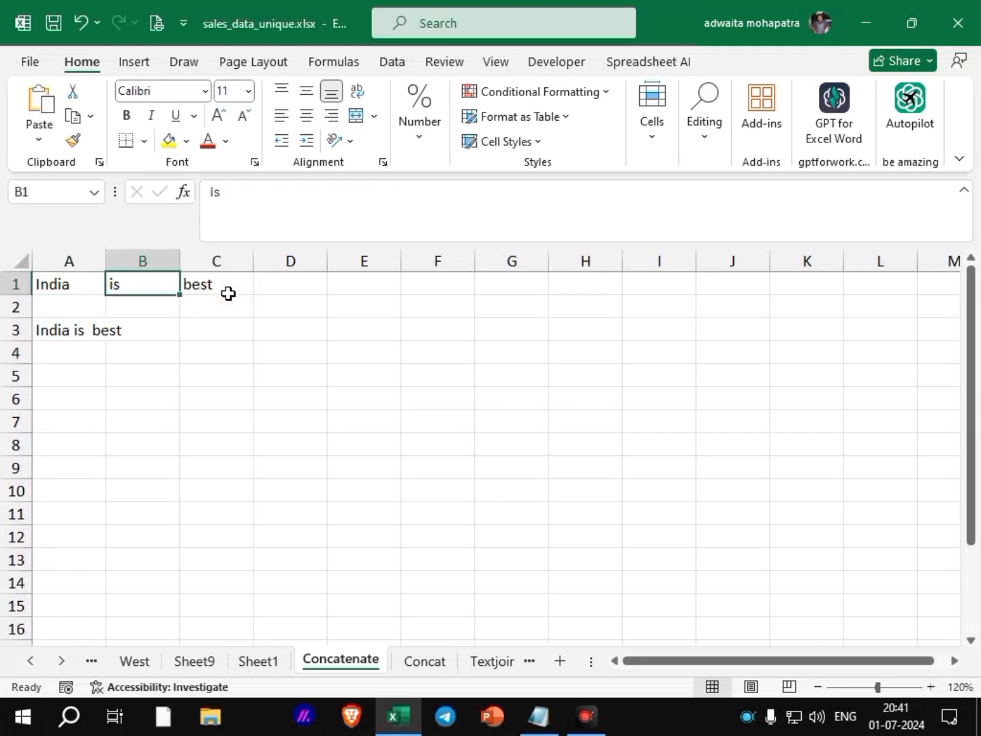
{"action": "key", "text": "Right"}
- Auto-fit the width of column A to the joined text in cell A3
{"action": "left_click", "coordinate": [99, 336]}
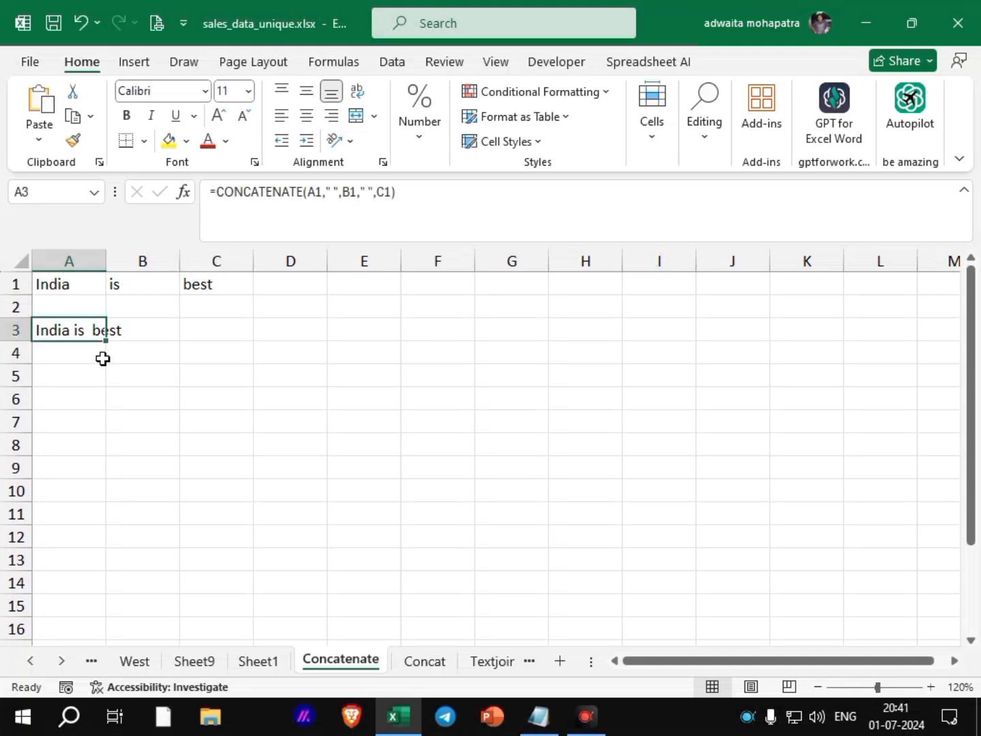
{"action": "left_click", "coordinate": [107, 262]}
{"action": "double_click", "coordinate": [107, 262]}
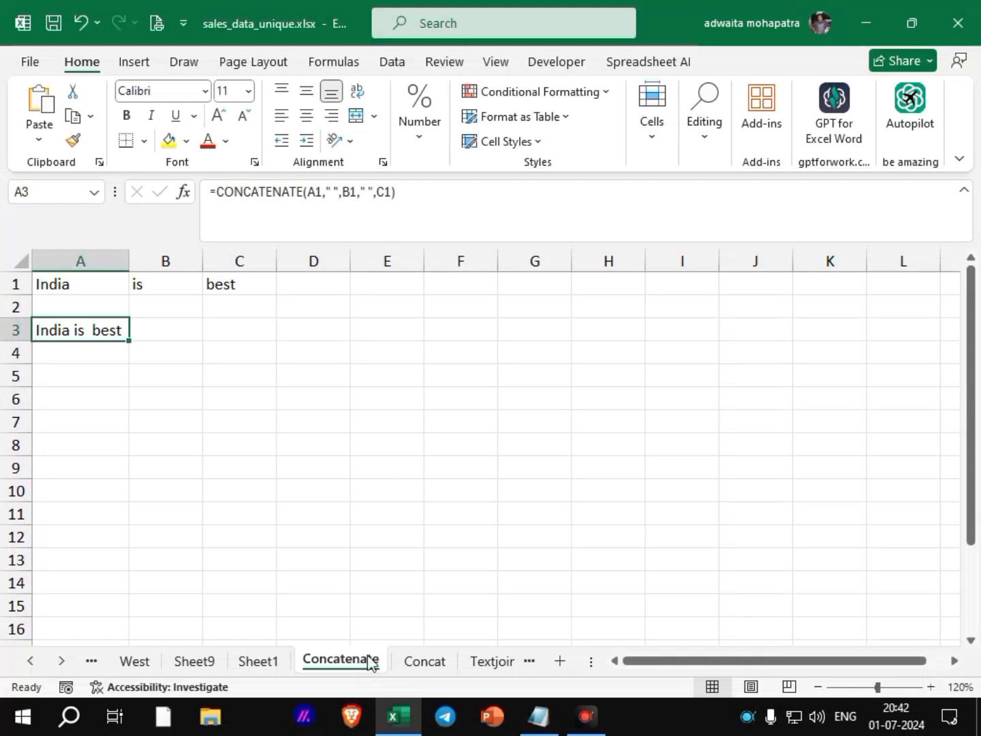
- Open the Concat sheet and look through the words listed in column A from the first row to the last
{"action": "left_click", "coordinate": [430, 663]}
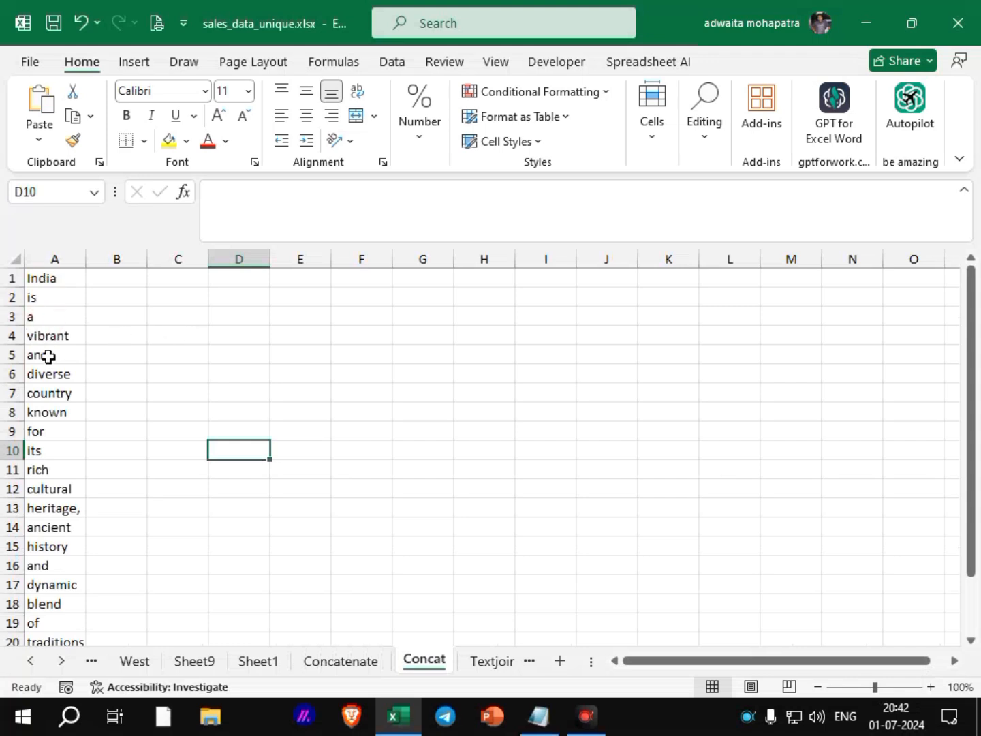
{"action": "key", "text": "ctrl+Home"}
{"action": "scroll", "coordinate": [73, 534], "scroll_direction": "down", "scroll_amount": 1}
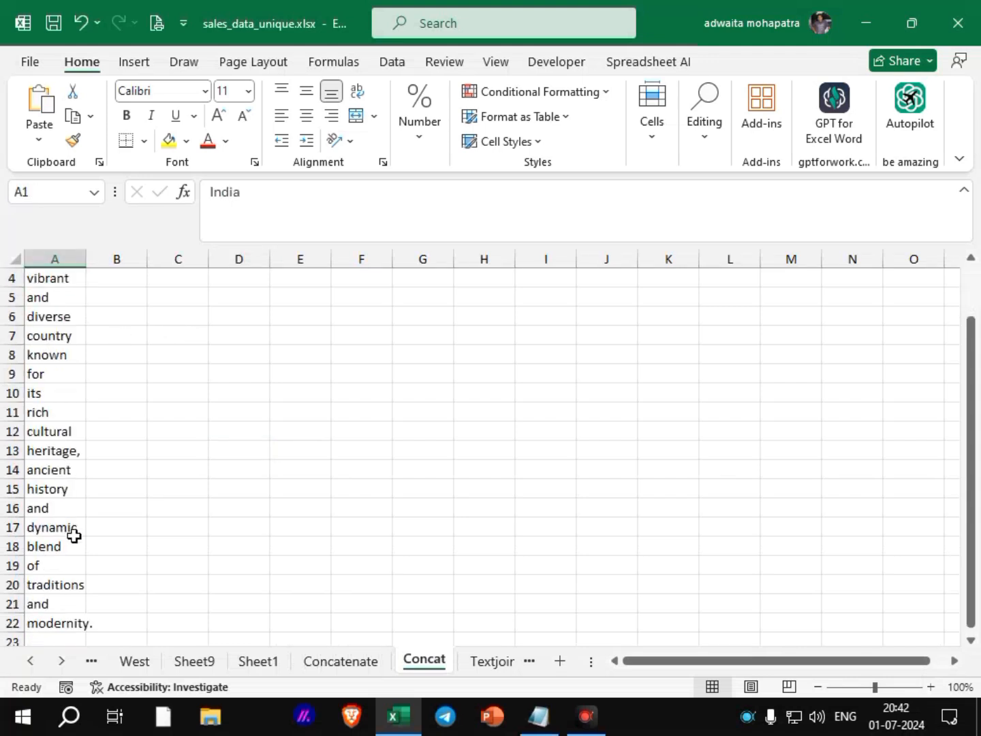
{"action": "scroll", "coordinate": [73, 532], "scroll_direction": "down", "scroll_amount": 2}
{"action": "scroll", "coordinate": [71, 524], "scroll_direction": "up", "scroll_amount": 2}
{"action": "scroll", "coordinate": [142, 357], "scroll_direction": "up", "scroll_amount": 1}
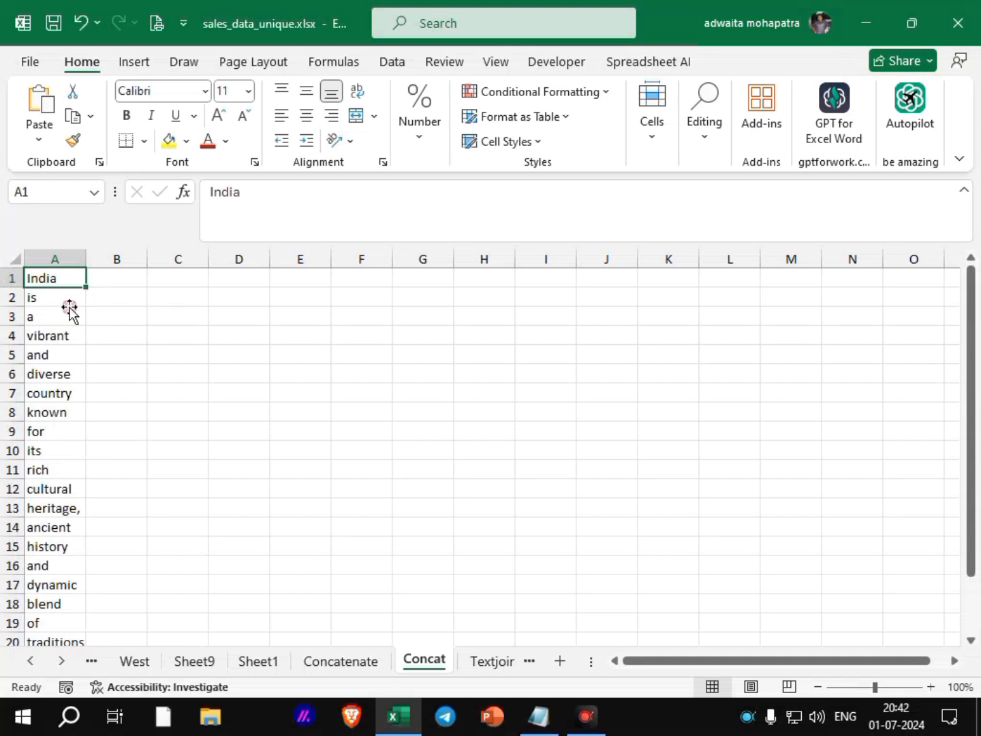
{"action": "key", "text": "Down"}
{"action": "key", "text": "Down"}
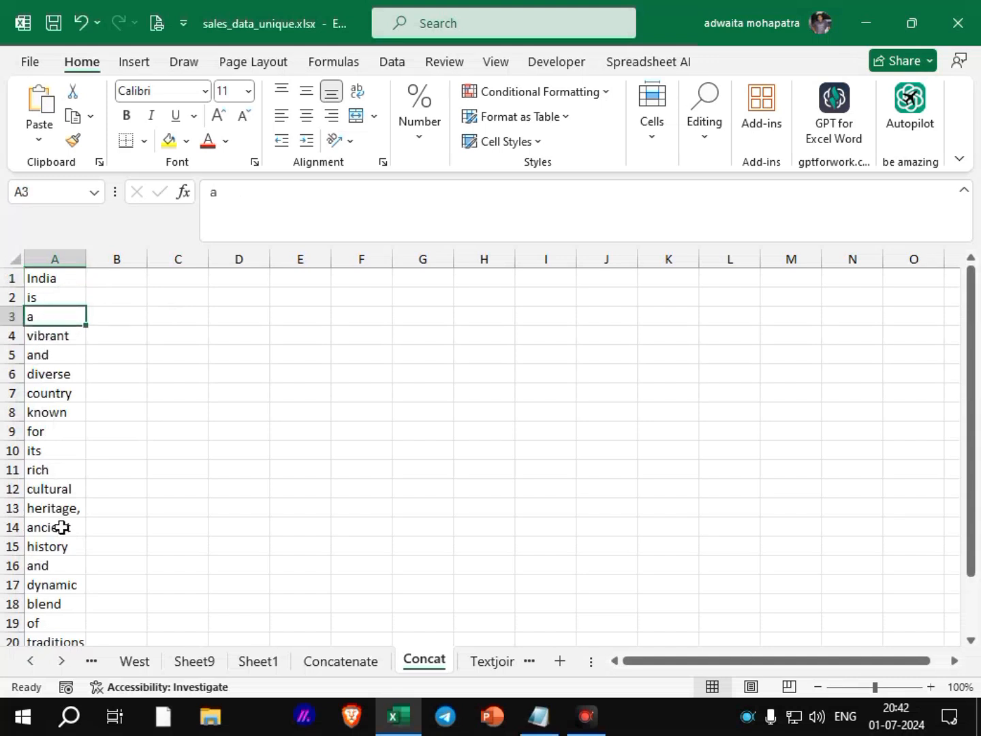
{"action": "scroll", "coordinate": [78, 604], "scroll_direction": "down", "scroll_amount": 3}
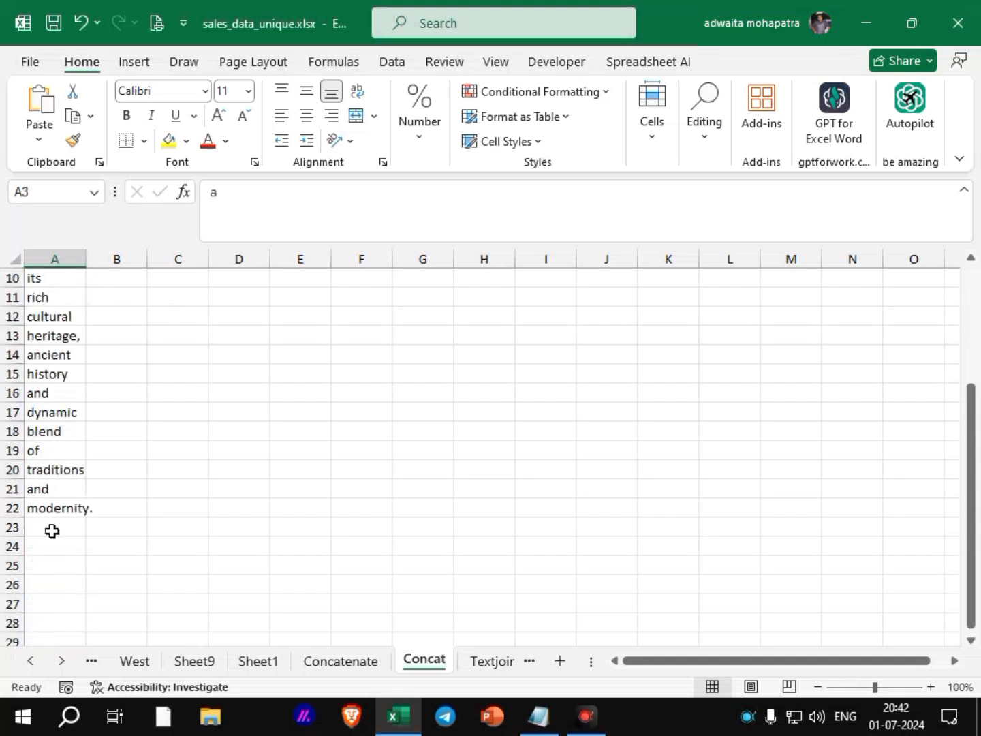
{"action": "scroll", "coordinate": [216, 484], "scroll_direction": "up", "scroll_amount": 3}
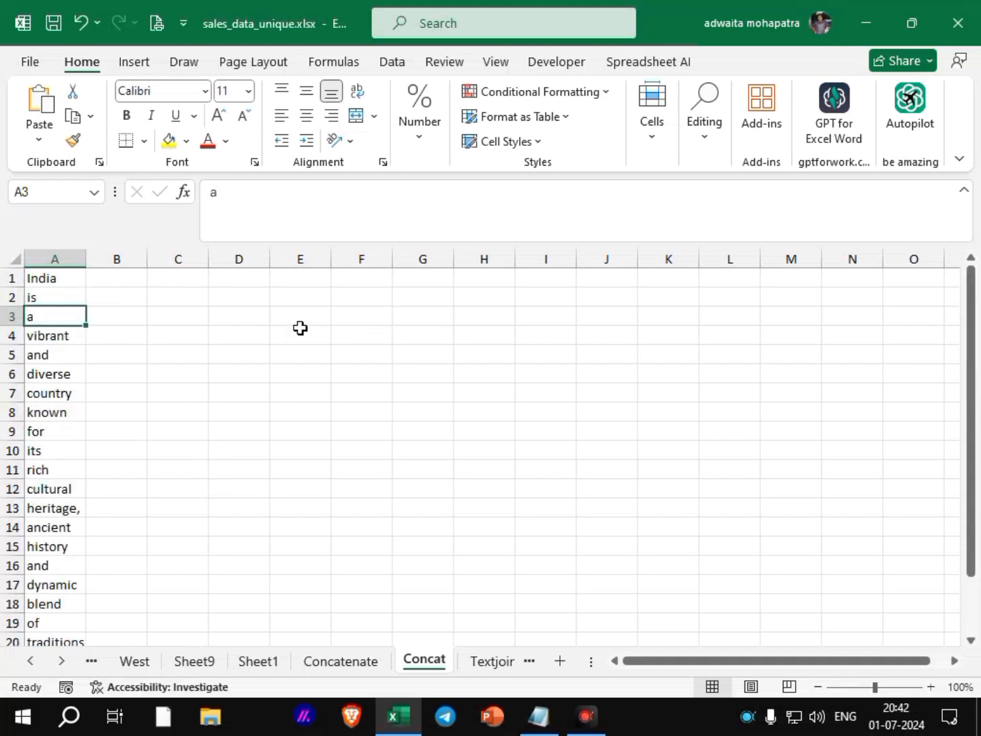
- Select cell C2 and check how far down the word list in column A extends
{"action": "left_click", "coordinate": [187, 299]}
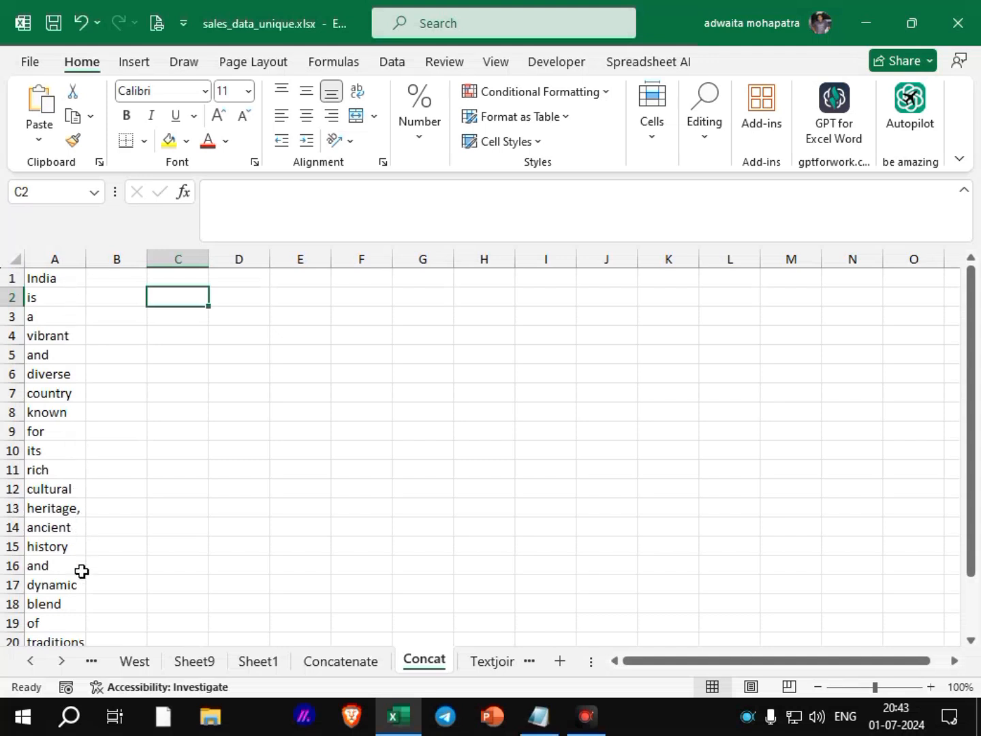
{"action": "scroll", "coordinate": [81, 571], "scroll_direction": "down", "scroll_amount": 1}
{"action": "scroll", "coordinate": [82, 571], "scroll_direction": "down", "scroll_amount": 2}
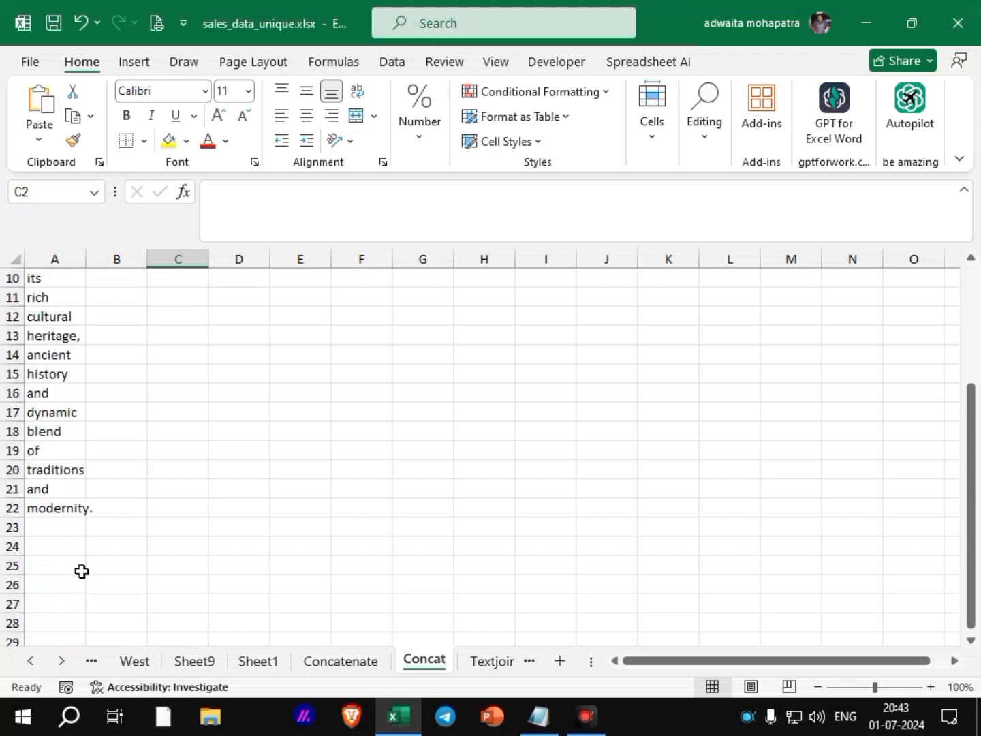
{"action": "scroll", "coordinate": [82, 571], "scroll_direction": "down", "scroll_amount": 1}
{"action": "scroll", "coordinate": [82, 571], "scroll_direction": "up", "scroll_amount": 4}
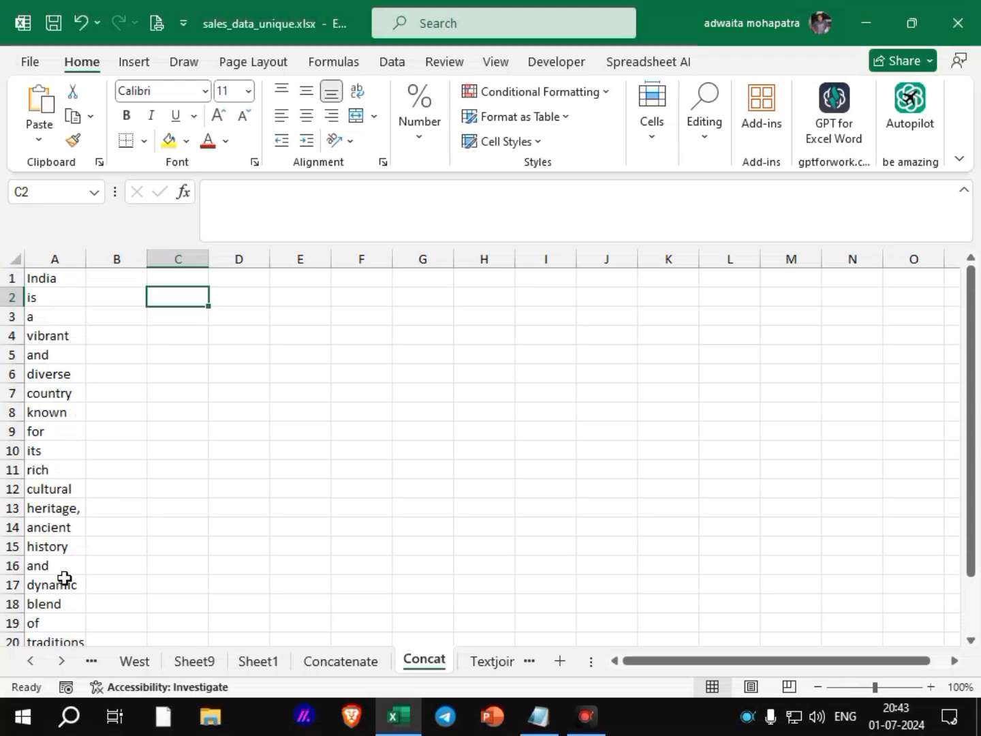
{"action": "scroll", "coordinate": [65, 578], "scroll_direction": "down", "scroll_amount": 1}
{"action": "scroll", "coordinate": [66, 586], "scroll_direction": "down", "scroll_amount": 9}
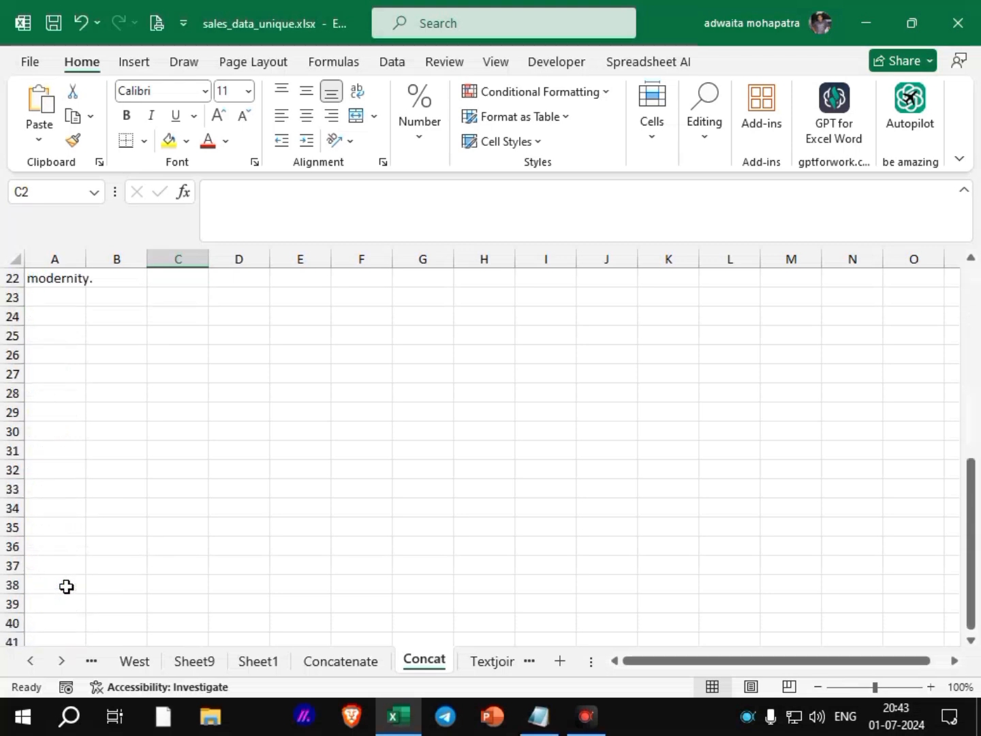
- Join all the words in cells A1 to A22 with a CONCAT formula in cell B1
{"action": "scroll", "coordinate": [104, 566], "scroll_direction": "up", "scroll_amount": 3}
{"action": "scroll", "coordinate": [104, 565], "scroll_direction": "up", "scroll_amount": 7}
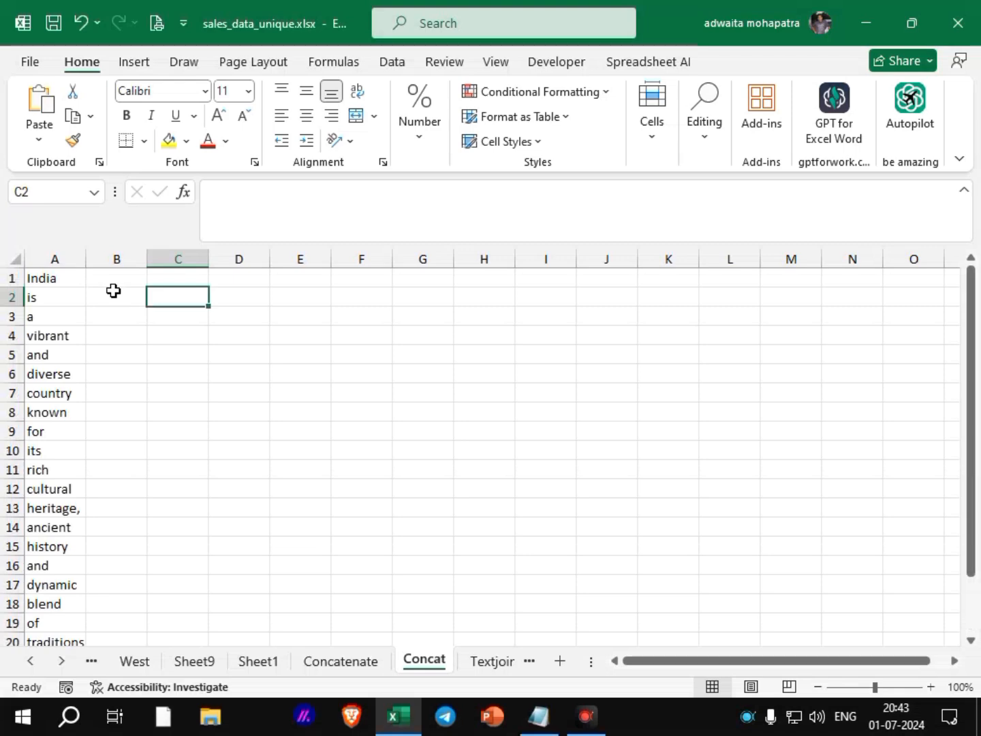
{"action": "key", "text": "Left"}
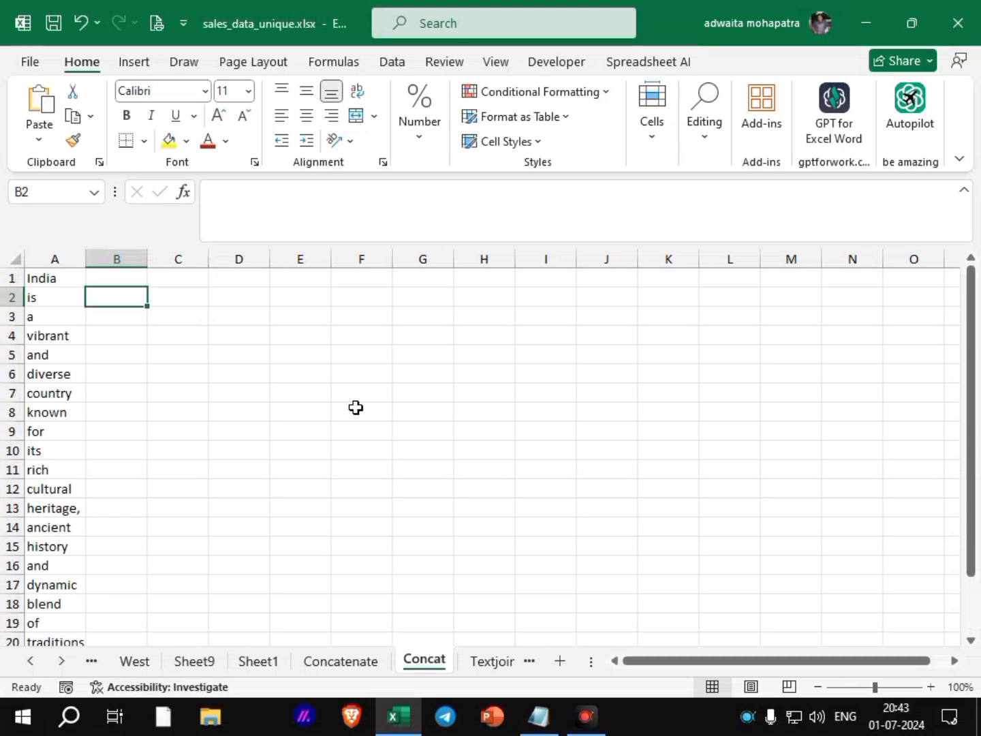
{"action": "key", "text": "Up"}
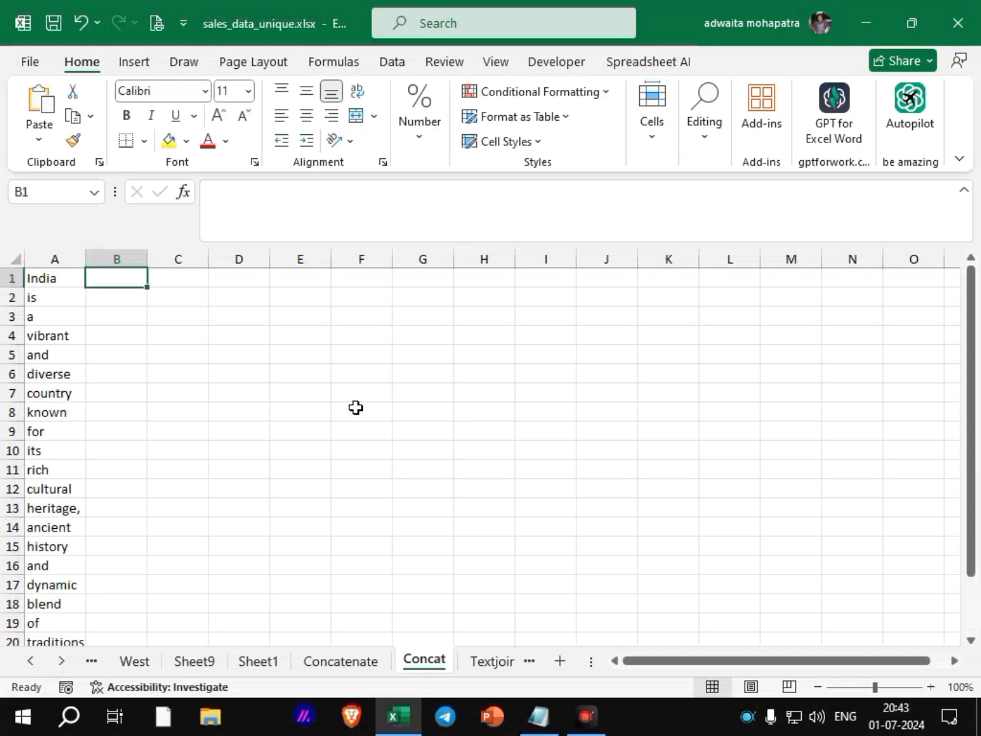
{"action": "type", "text": "="}
{"action": "type", "text": "=con"}
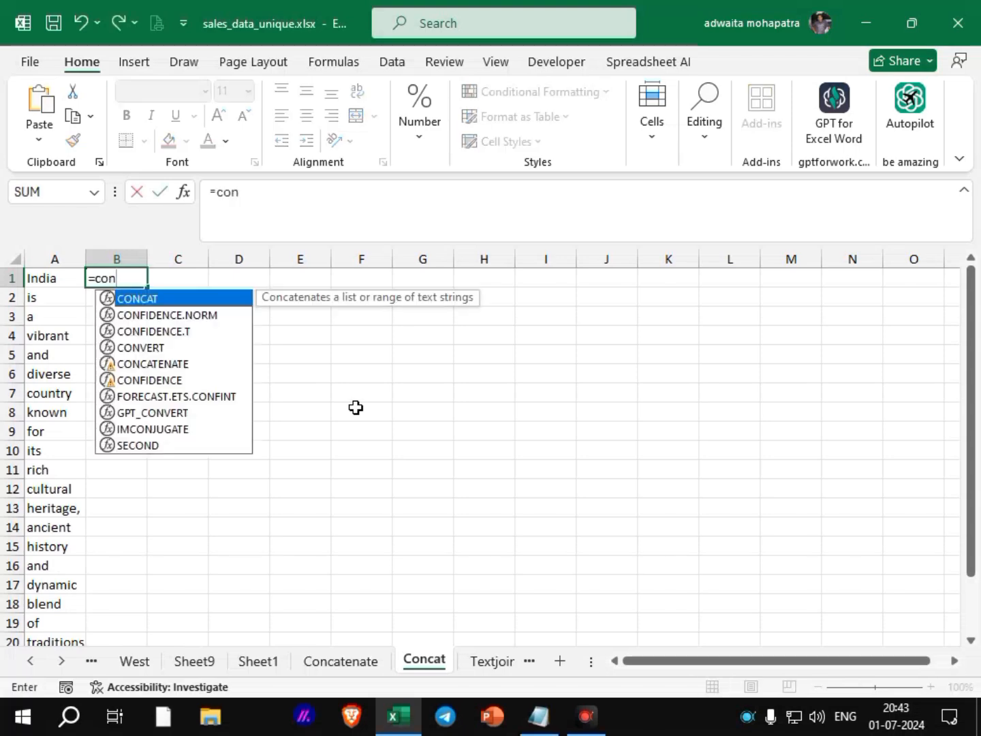
{"action": "key", "text": "Tab"}
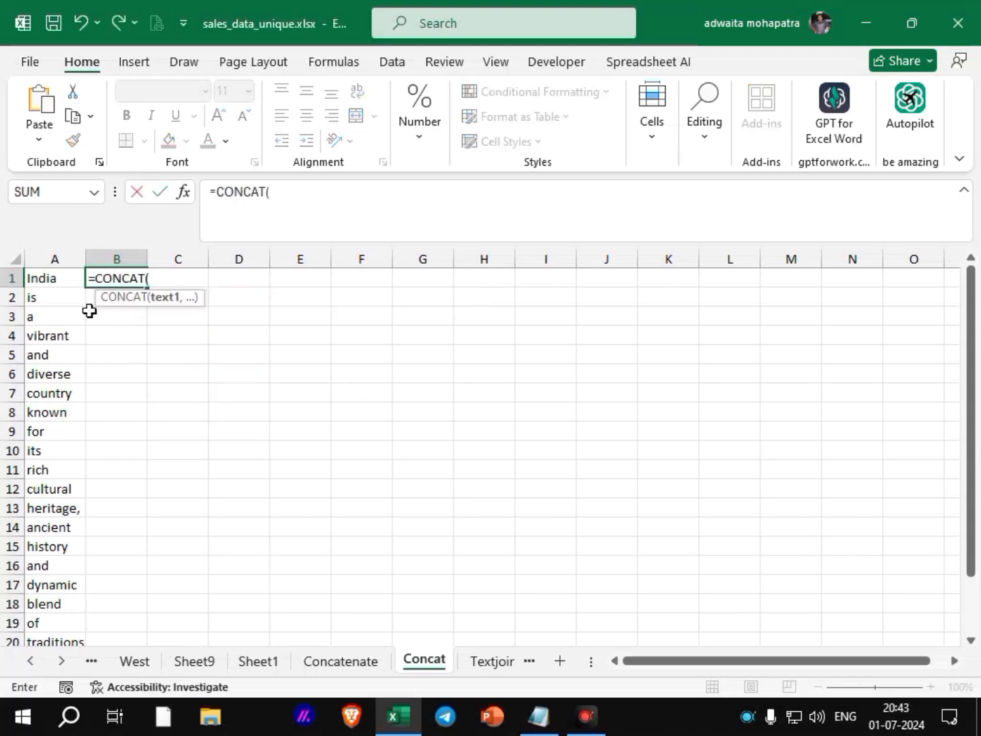
{"action": "left_click", "coordinate": [68, 278]}
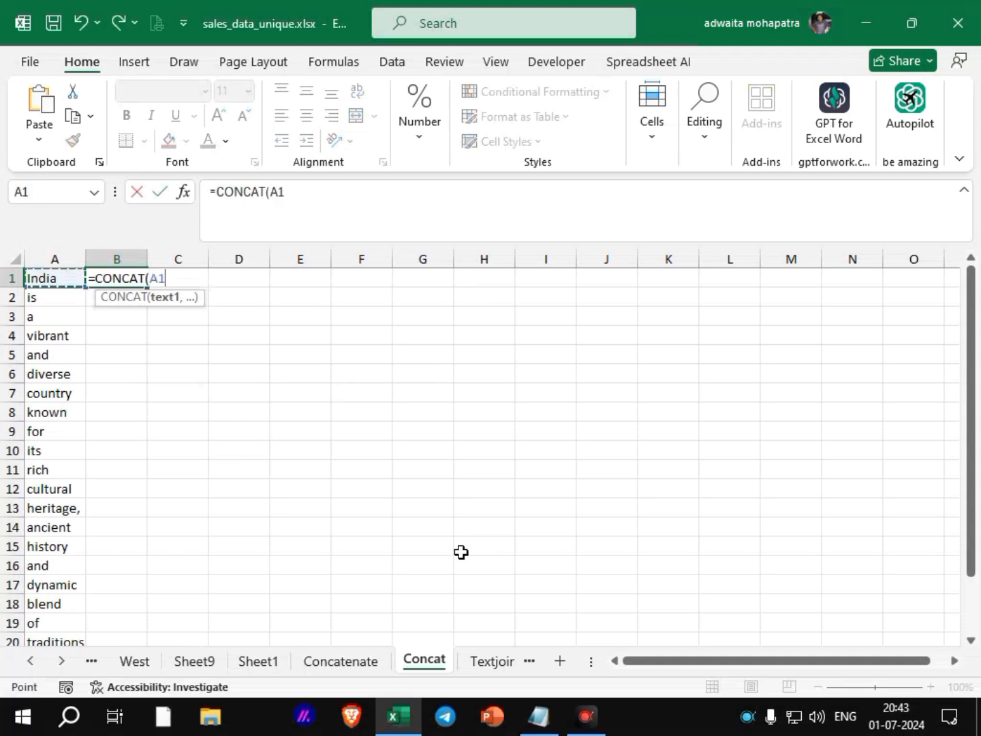
{"action": "key", "text": "ctrl+shift+Down"}
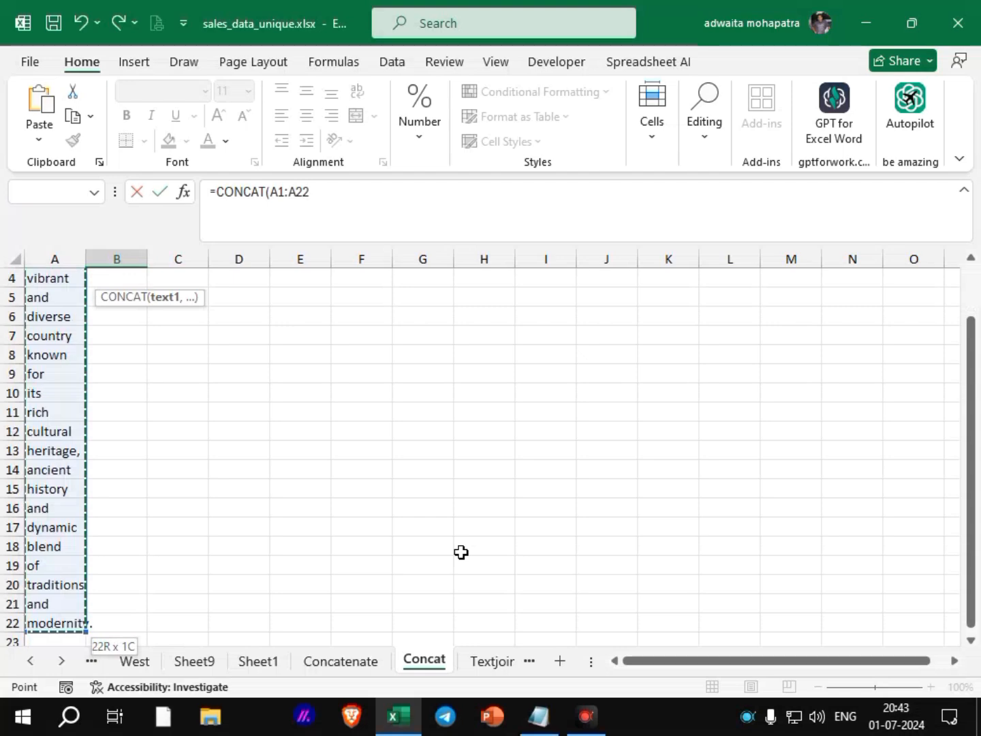
{"action": "key", "text": "Escape"}
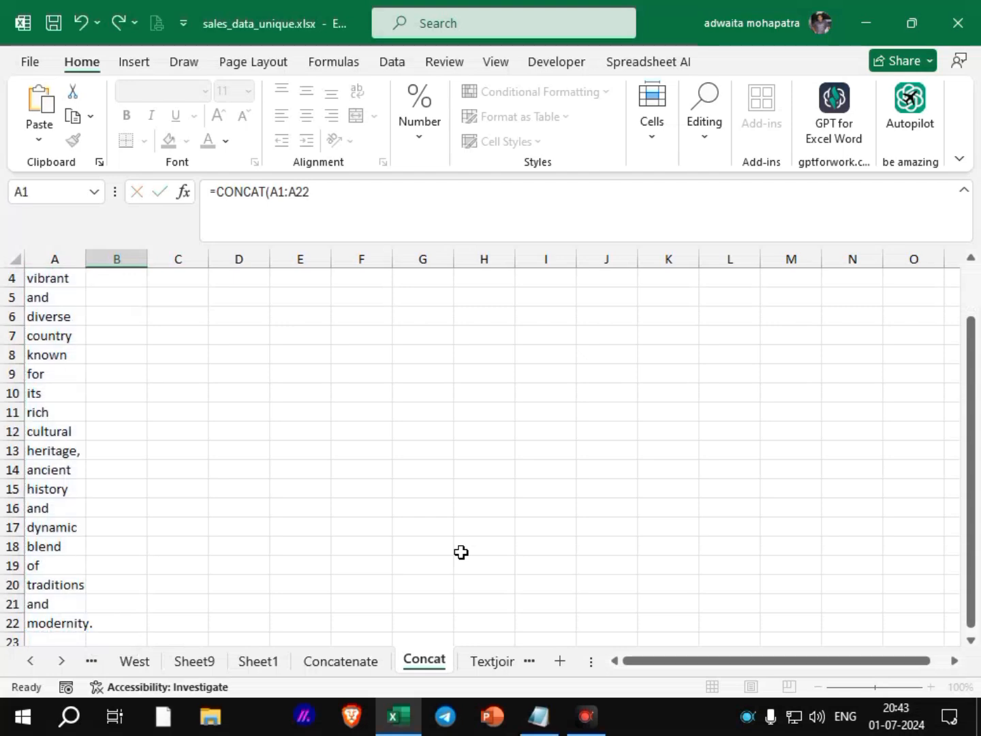
{"action": "scroll", "coordinate": [217, 423], "scroll_direction": "up", "scroll_amount": 1}
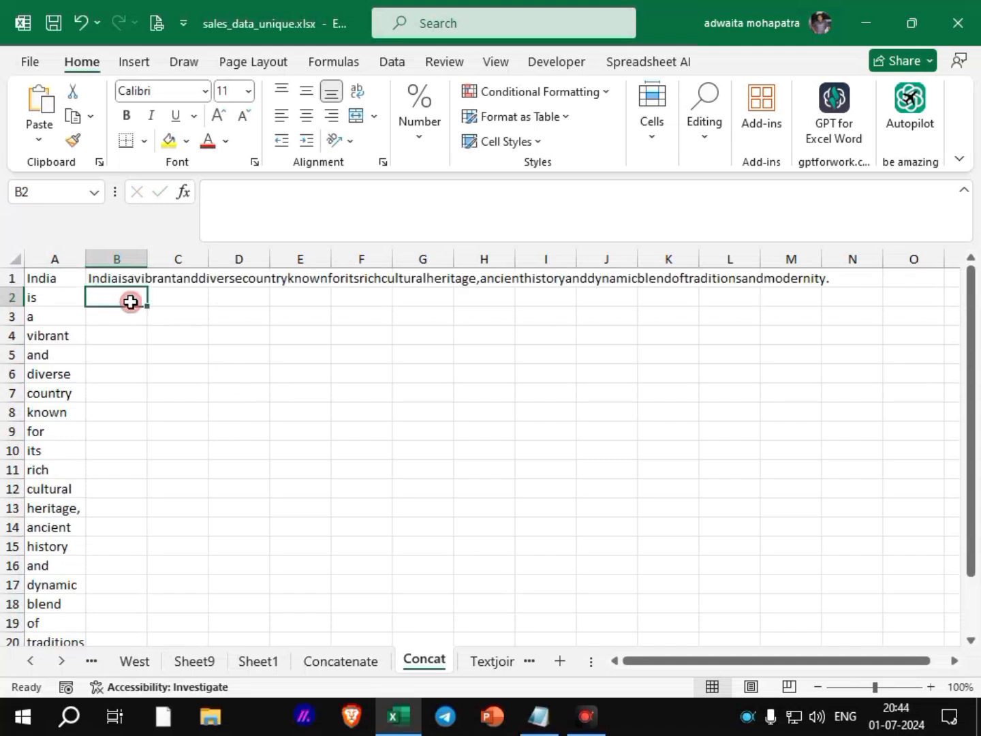
{"action": "key", "text": "Up"}
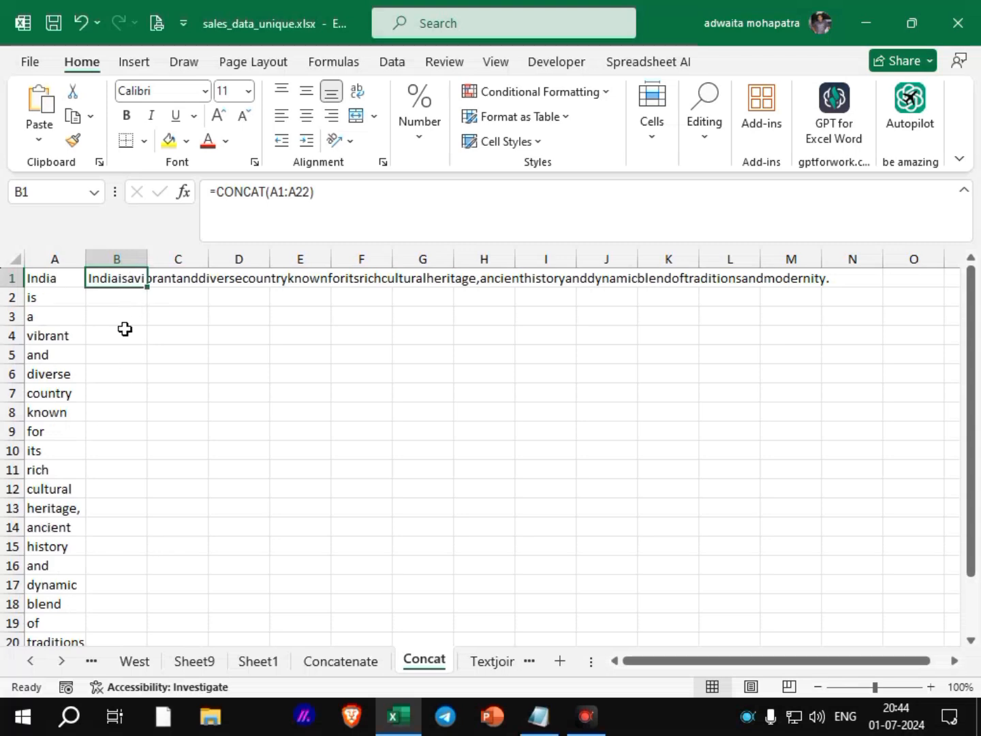
- Enter 1 and 2 in cells C5 and C6 and extend the number series down to 11 in cell C15
{"action": "left_click", "coordinate": [164, 349]}
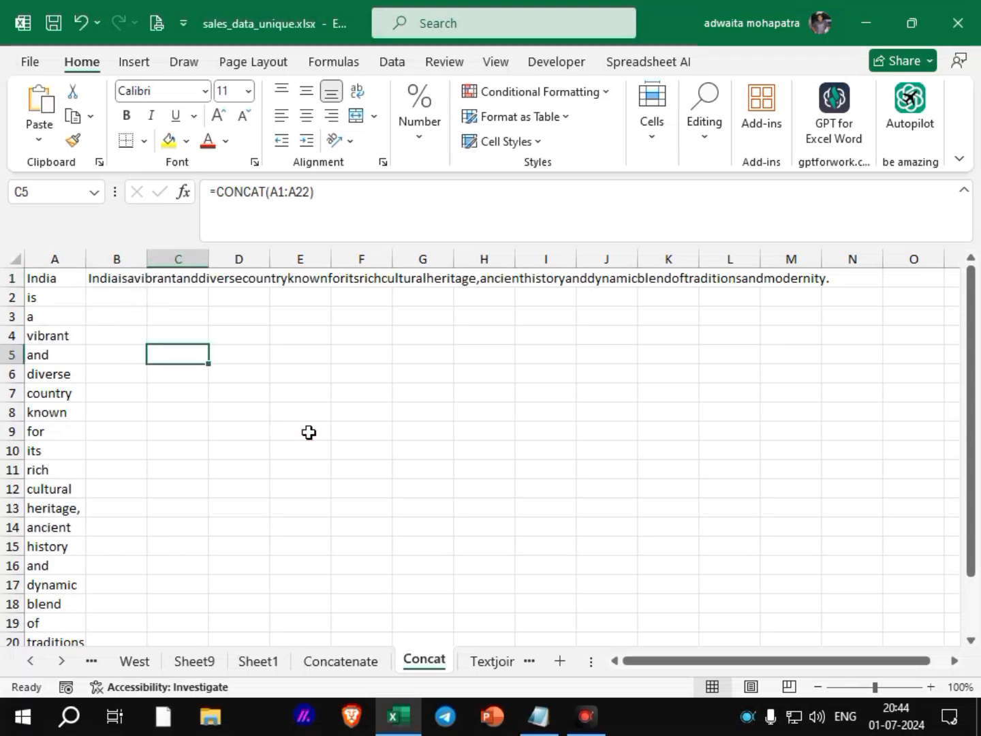
{"action": "type", "text": "="}
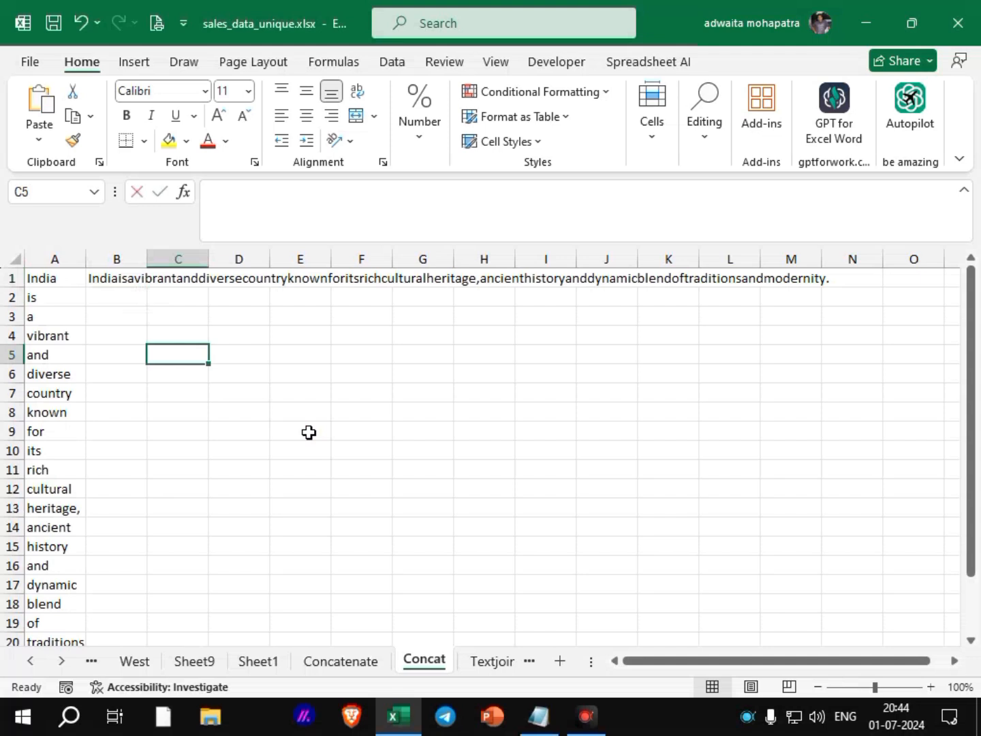
{"action": "type", "text": "1"}
{"action": "key", "text": "Return"}
{"action": "type", "text": "2"}
{"action": "left_click", "coordinate": [295, 428]}
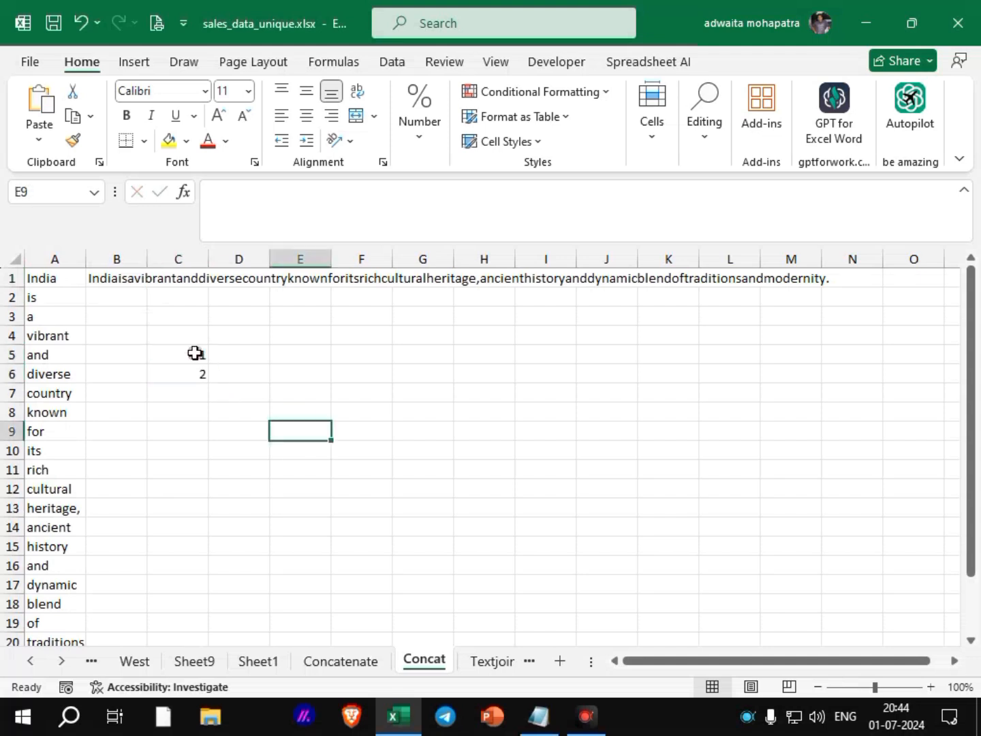
{"action": "left_click", "coordinate": [196, 352]}
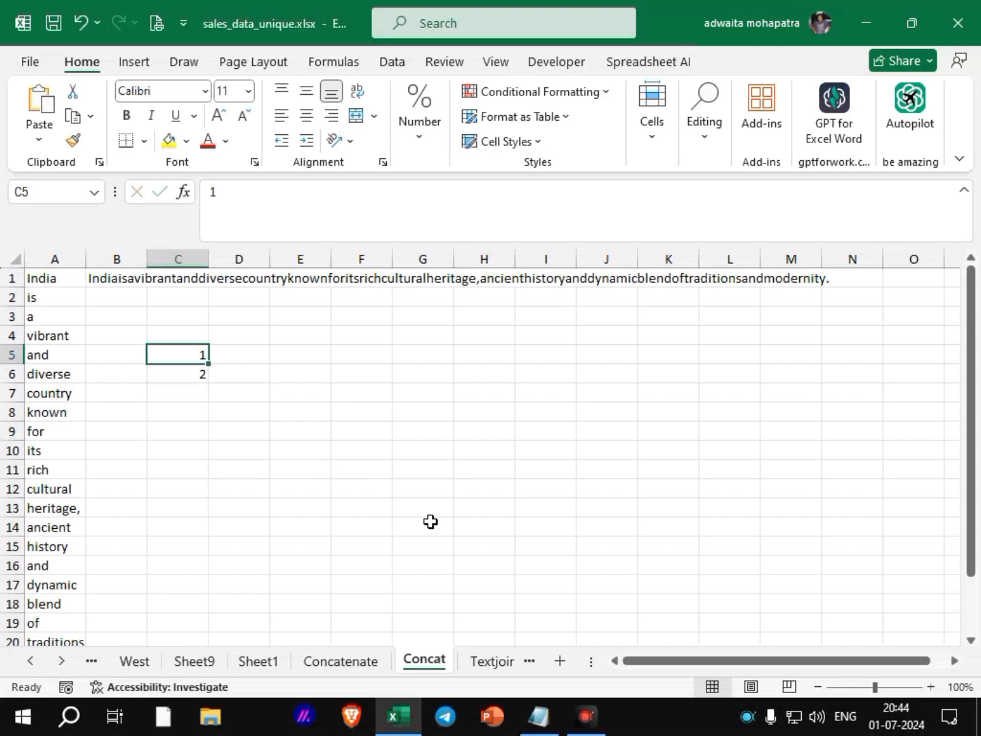
{"action": "key", "text": "shift+Down"}
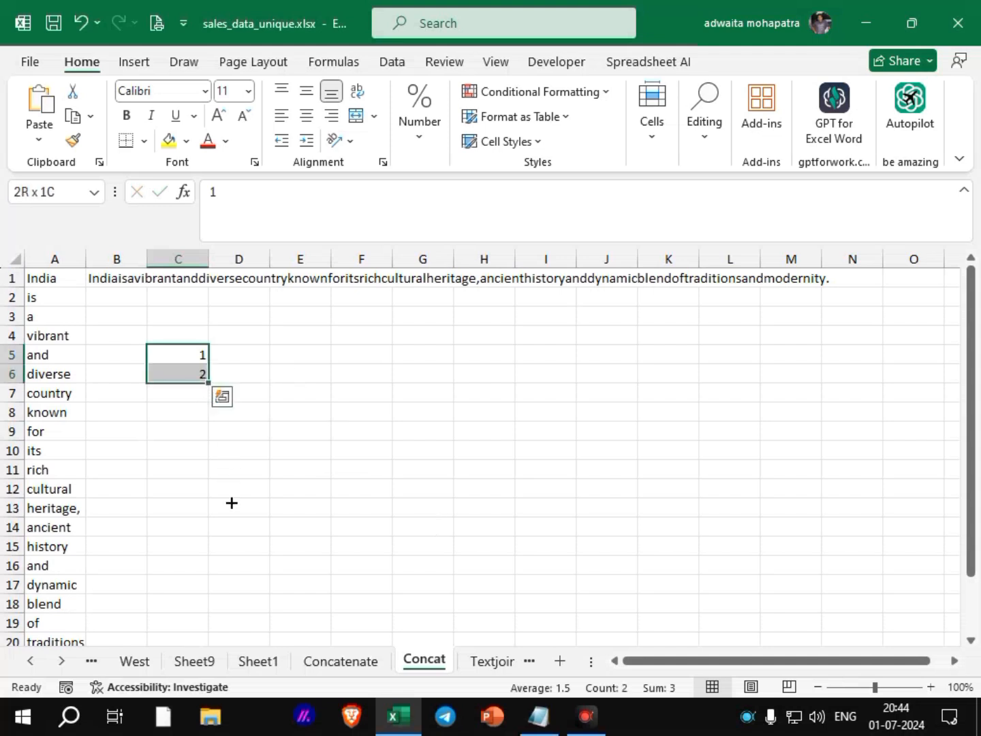
{"action": "left_click_drag", "start_coordinate": [218, 557], "coordinate": [309, 364]}
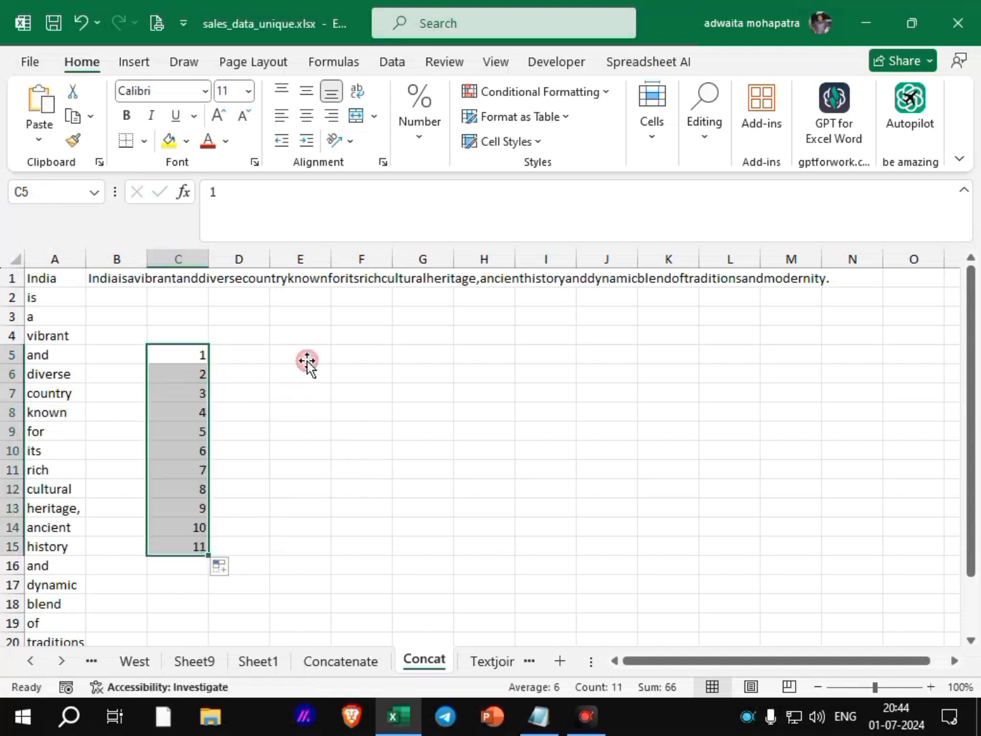
- Join the numbers in cells C5 to C13 with a CONCAT formula in cell E5, and review the formulas in E5 and B1
{"action": "key", "text": "Right"}
{"action": "key", "text": "Right"}
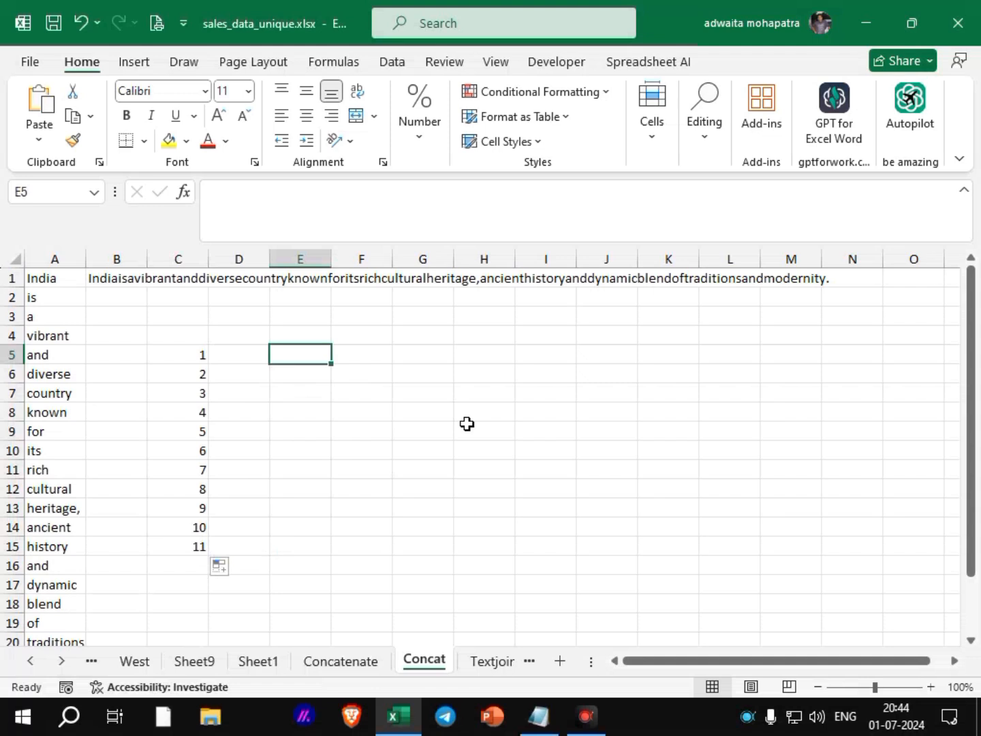
{"action": "type", "text": "="}
{"action": "type", "text": "=con"}
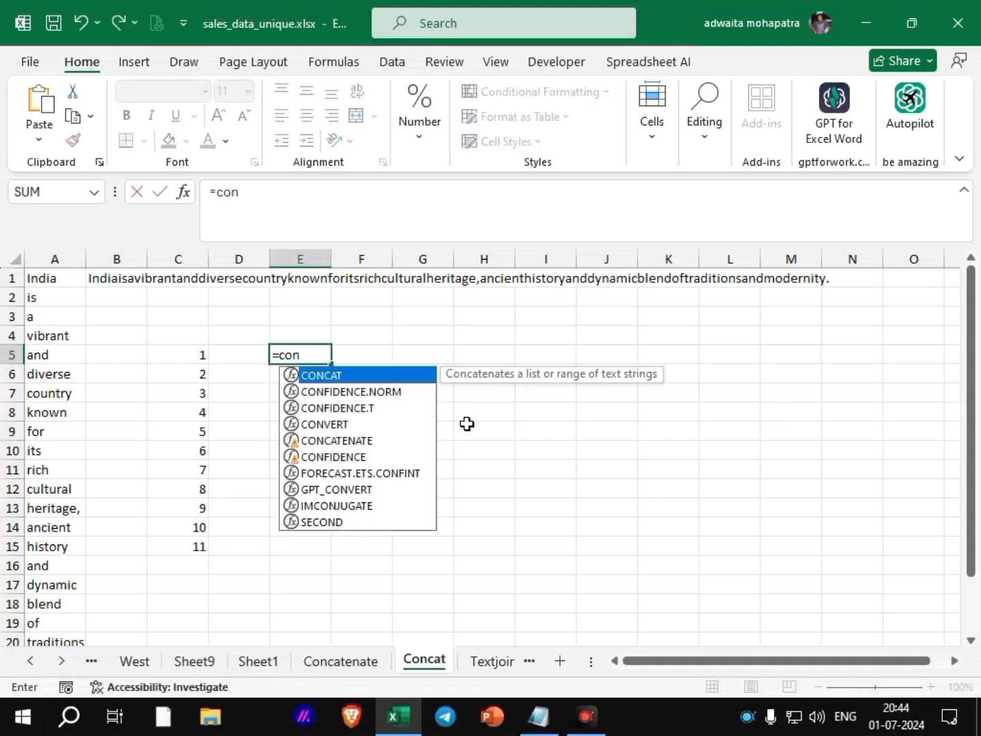
{"action": "key", "text": "Tab"}
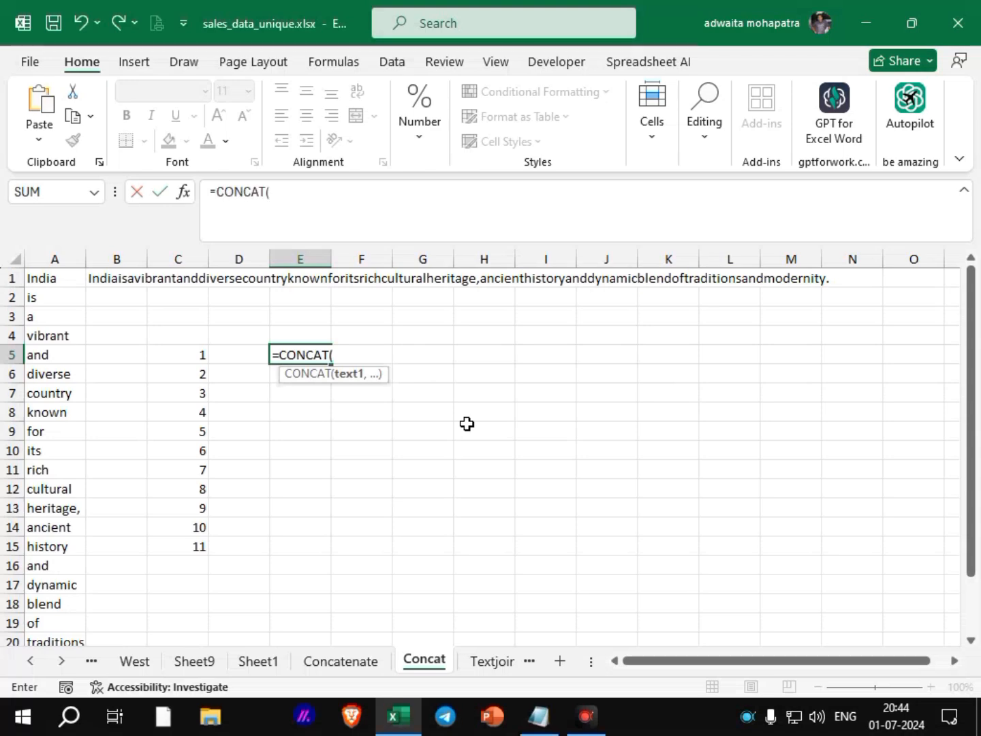
{"action": "key", "text": "Left"}
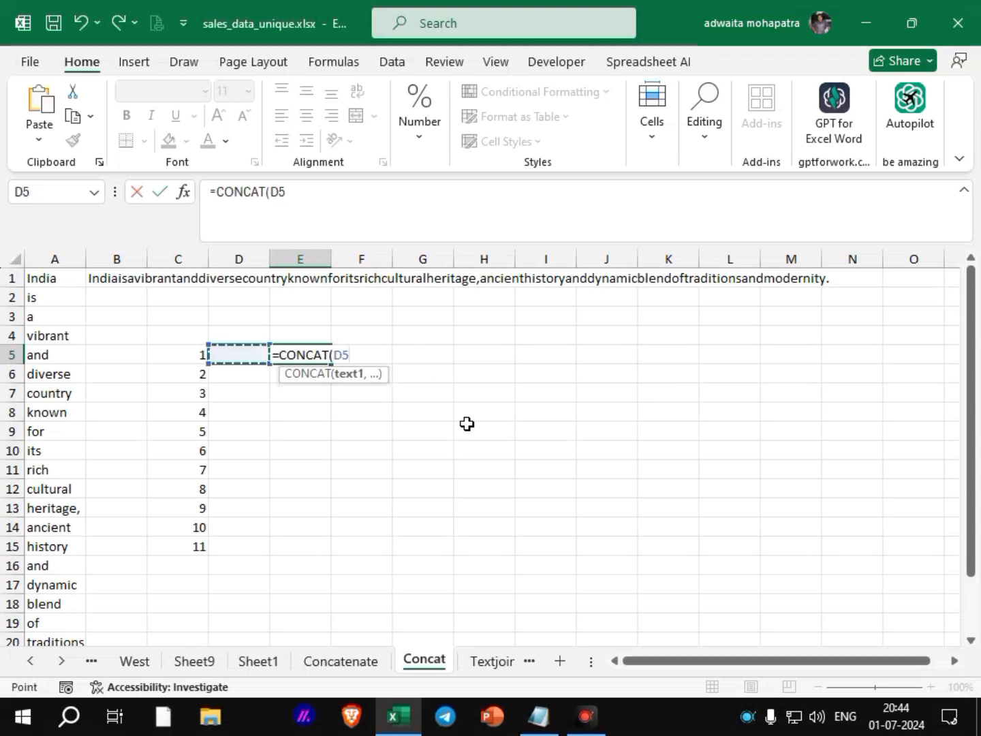
{"action": "key", "text": "Left"}
{"action": "key", "text": "Left"}
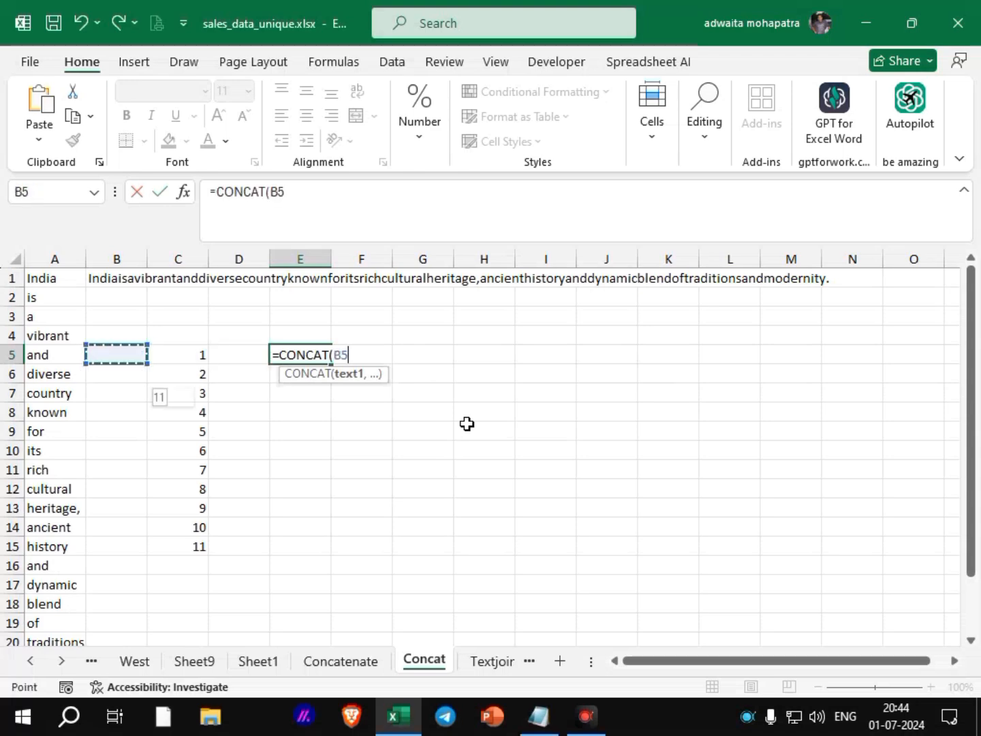
{"action": "key", "text": "shift+Down"}
{"action": "key", "text": "Right"}
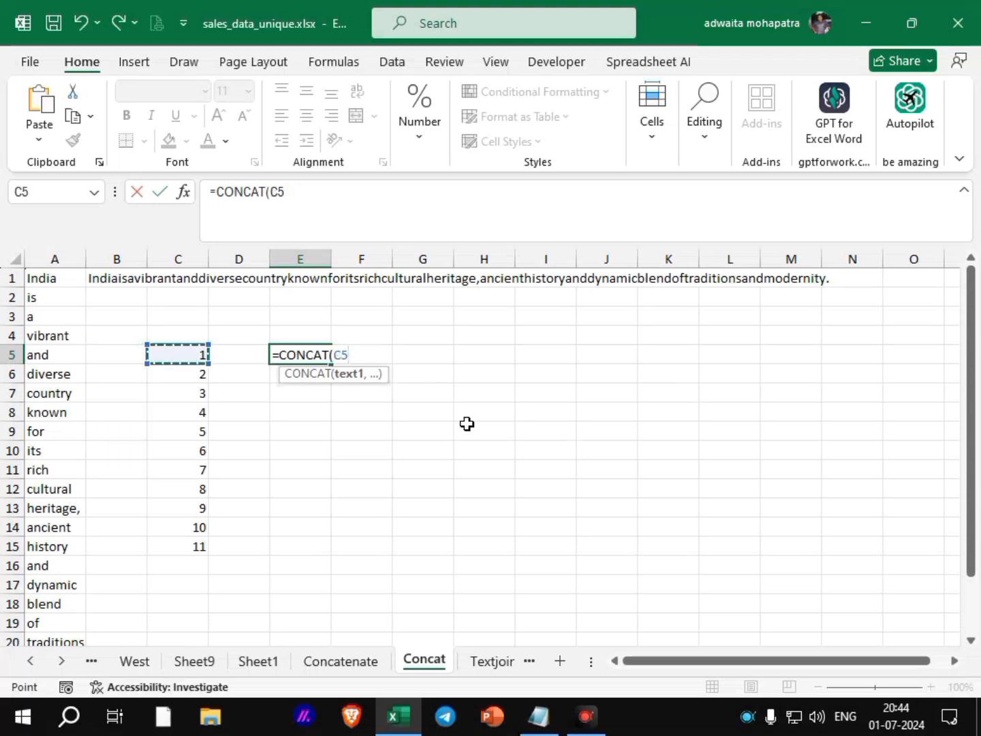
{"action": "key", "text": "shift+Down"}
{"action": "key", "text": "shift+Down"}
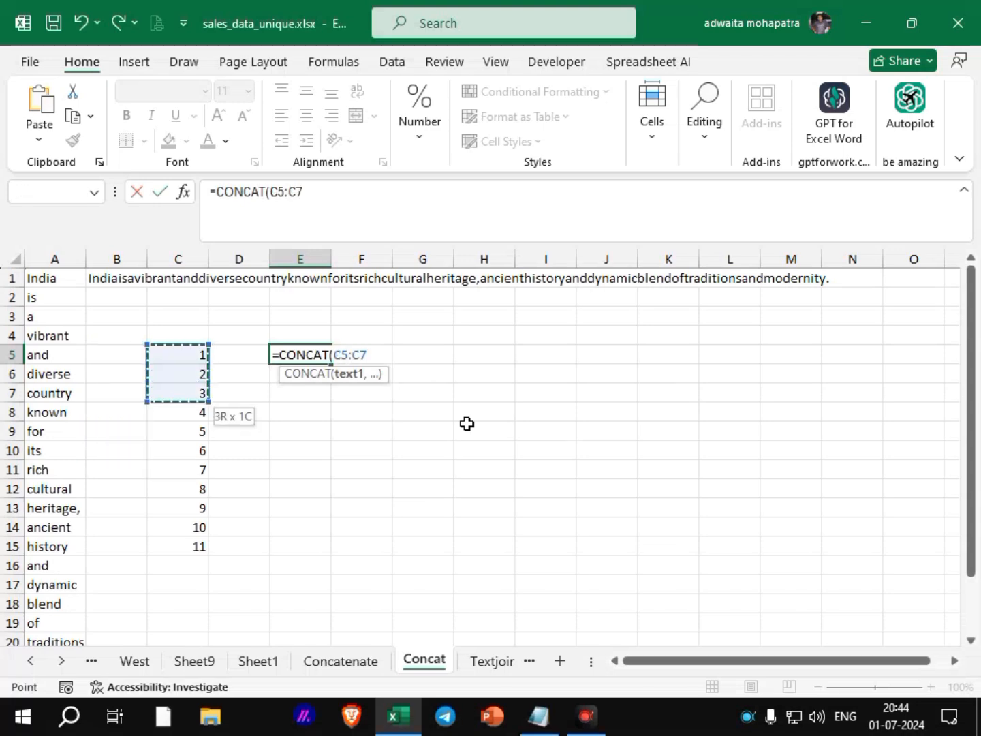
{"action": "key", "text": "shift+Down"}
{"action": "key", "text": "shift+Down"}
{"action": "key", "text": "shift+Down"}
{"action": "key", "text": "shift+Down"}
{"action": "key", "text": "shift+Down"}
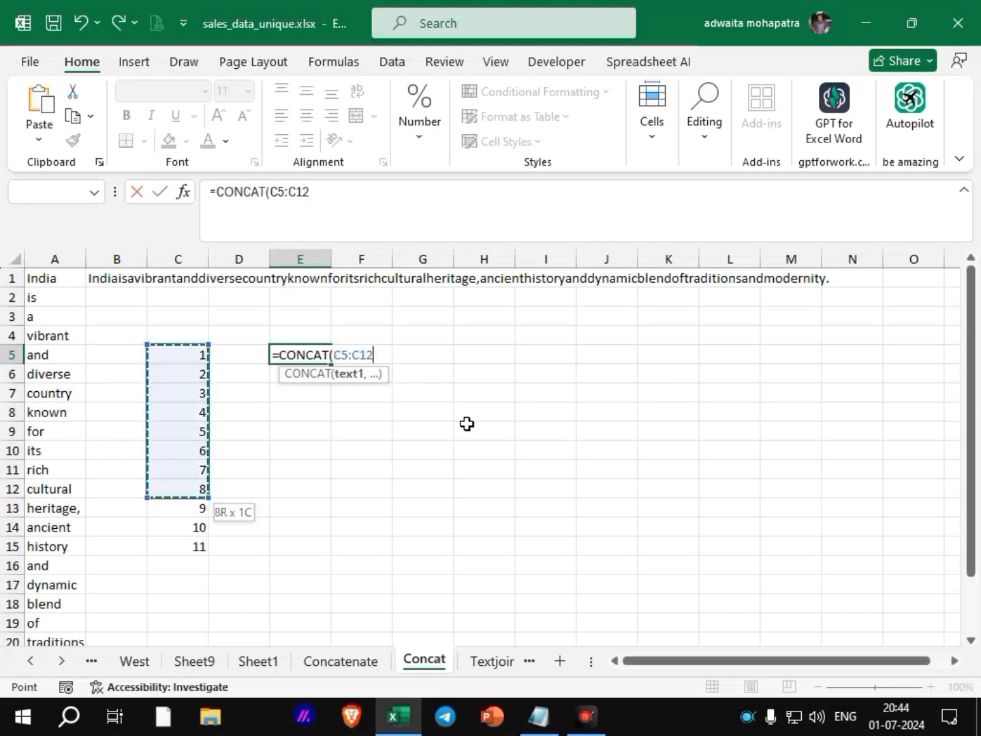
{"action": "key", "text": "shift+Down"}
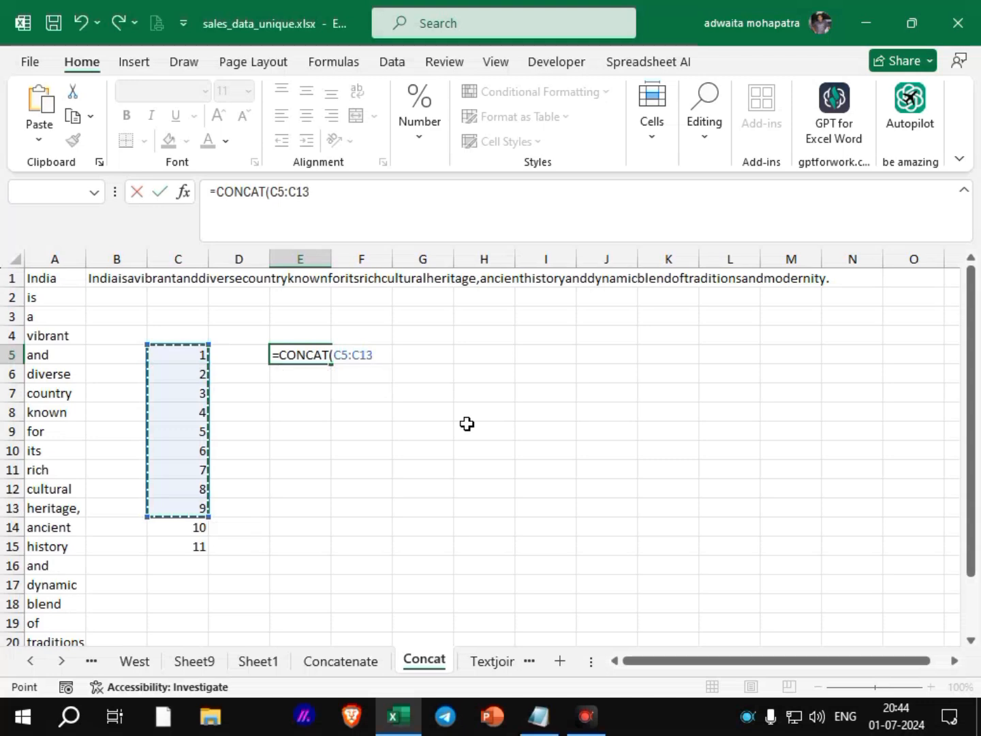
{"action": "key", "text": "Escape"}
{"action": "key", "text": "Return"}
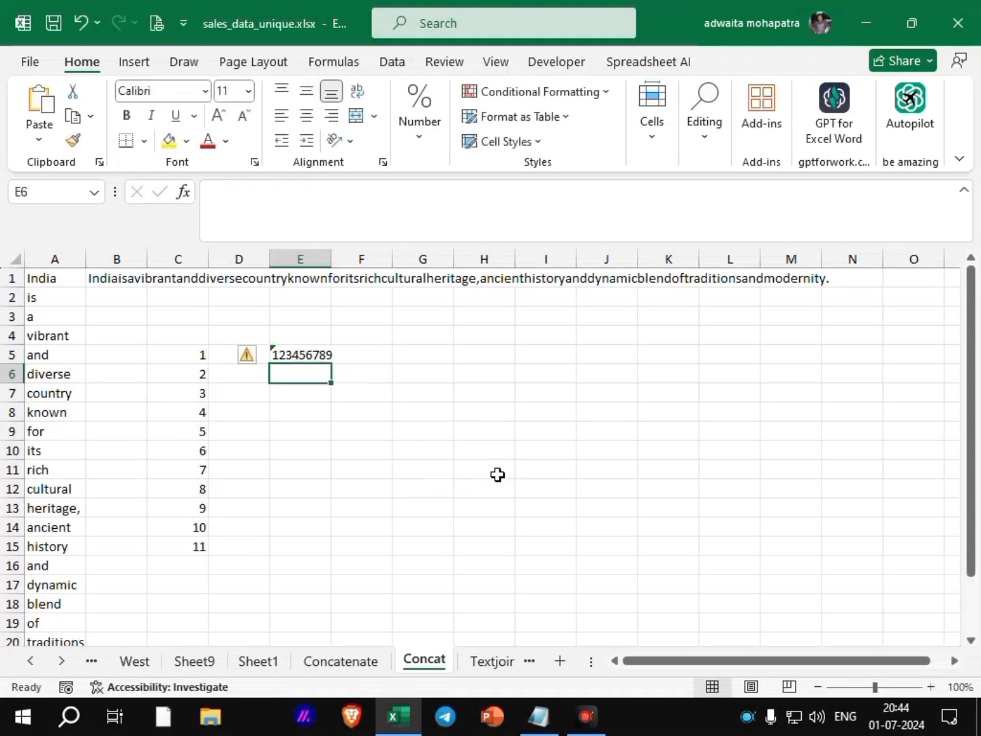
{"action": "key", "text": "Up"}
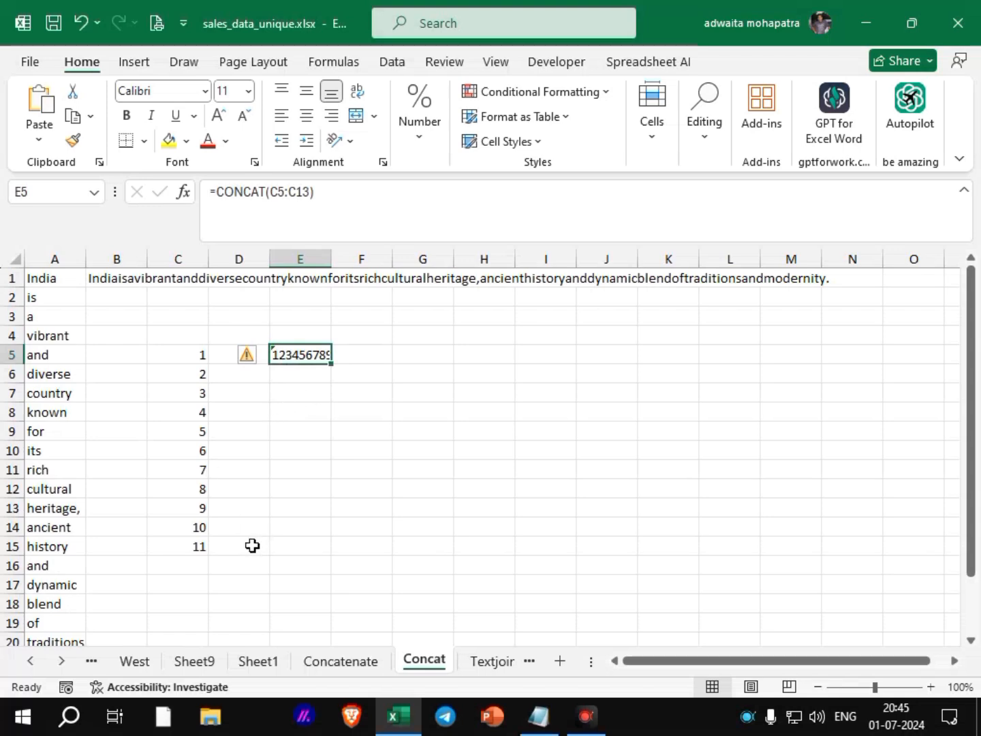
{"action": "left_click", "coordinate": [122, 281]}
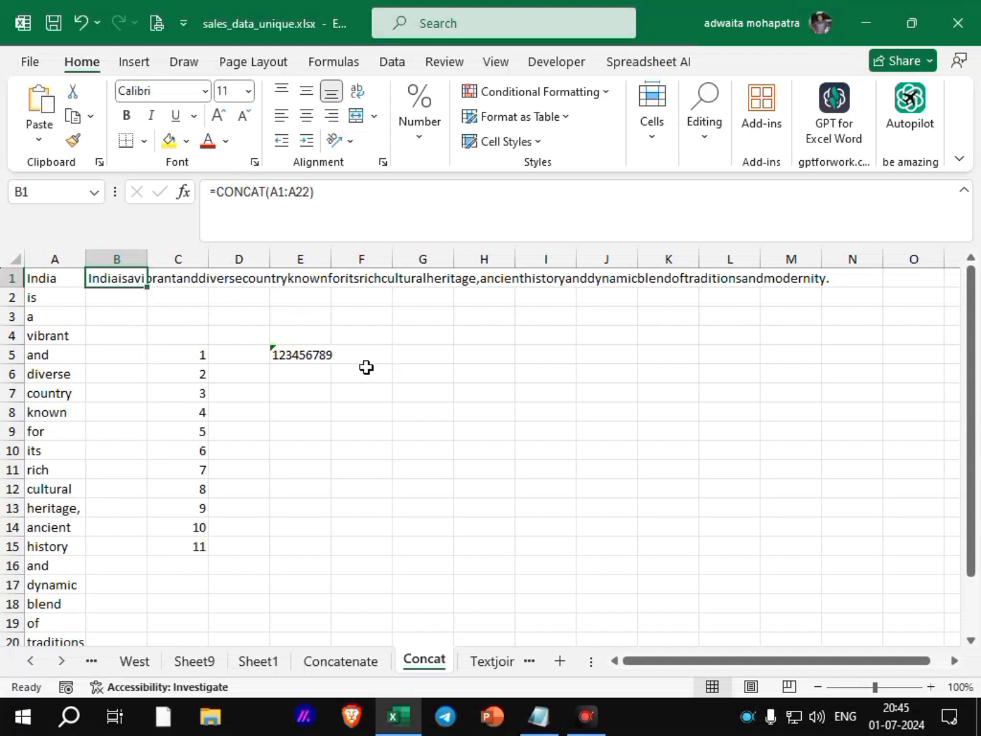
- On the Textjoin sheet, begin a TEXTJOIN formula in cell C2 with a space " " as the delimiter
{"action": "left_click", "coordinate": [494, 667]}
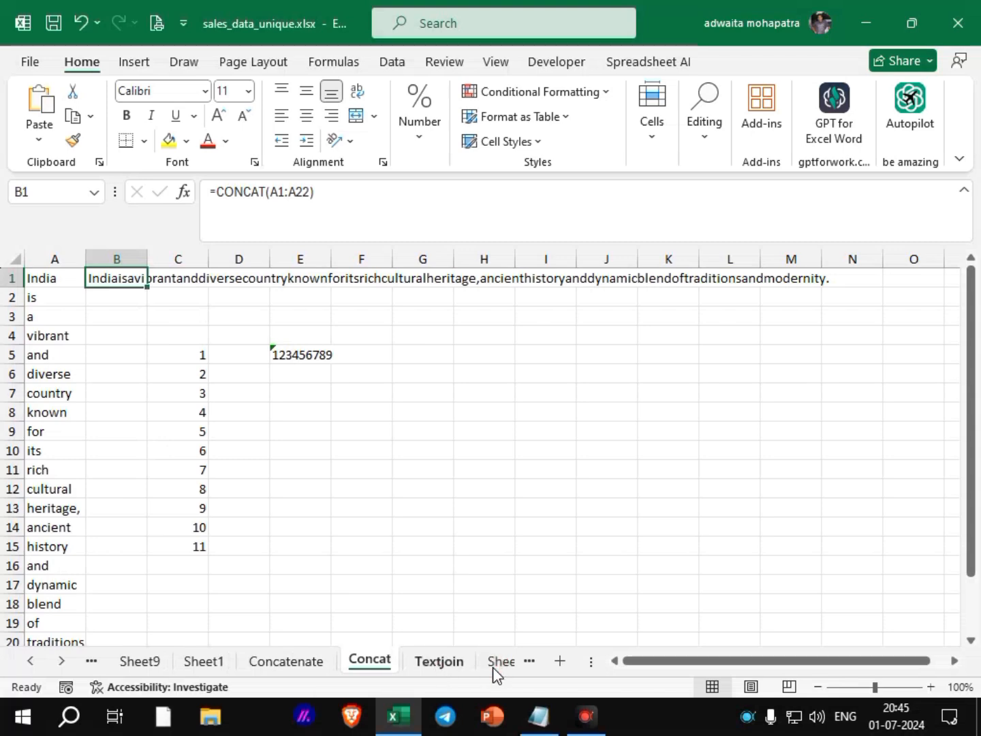
{"action": "left_click", "coordinate": [444, 662]}
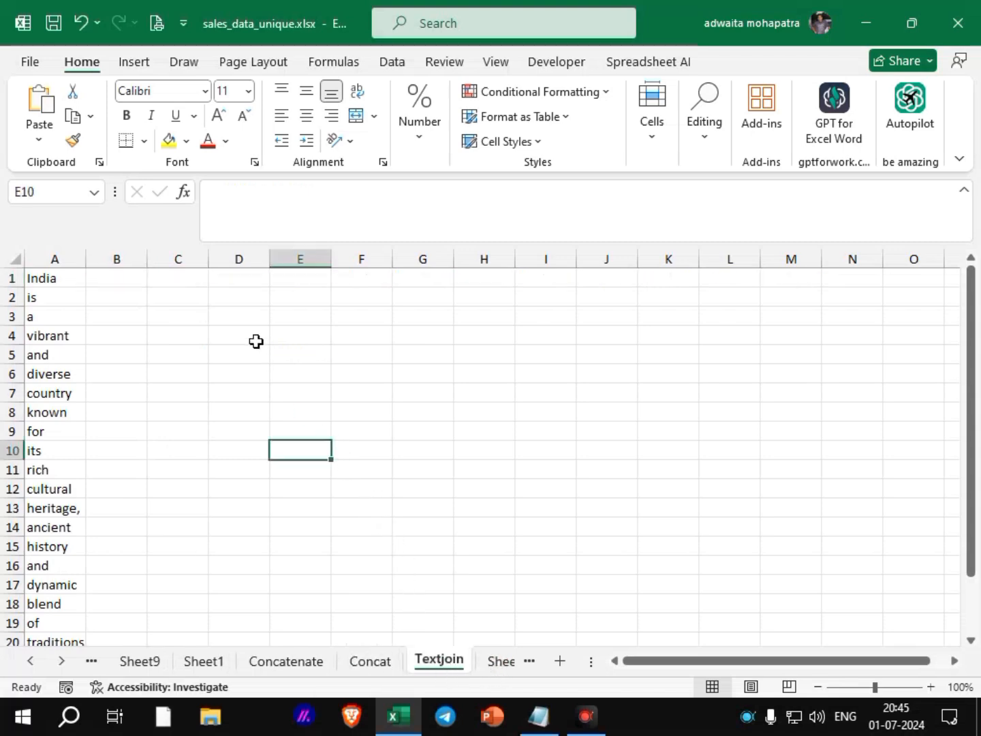
{"action": "left_click", "coordinate": [188, 300]}
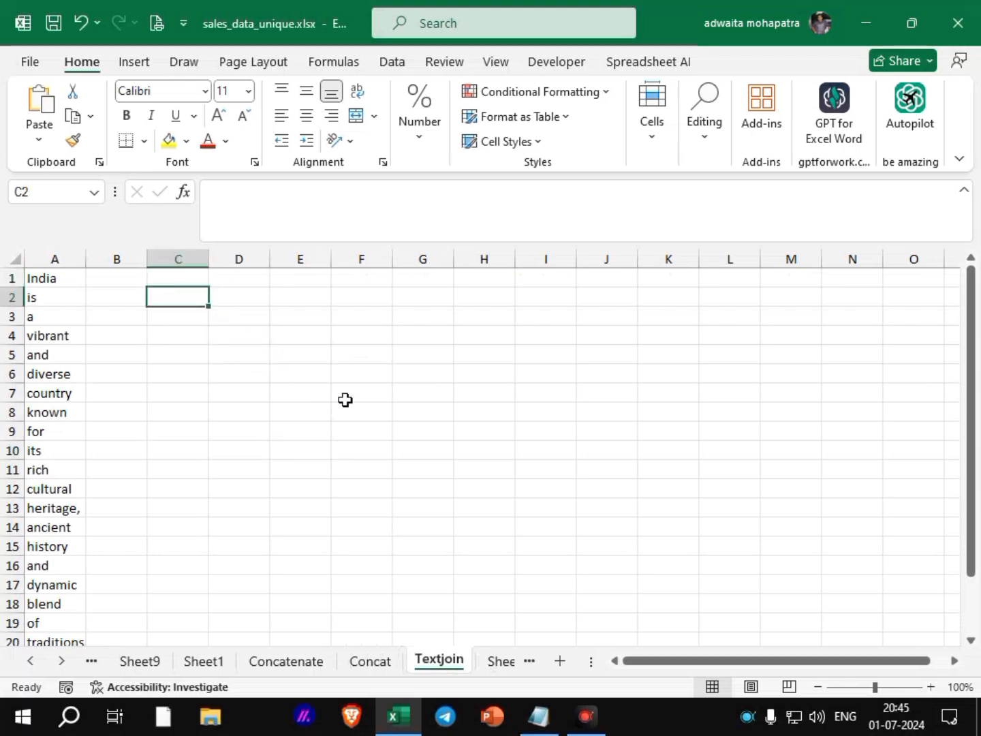
{"action": "key", "text": "F2"}
{"action": "type", "text": "=text"}
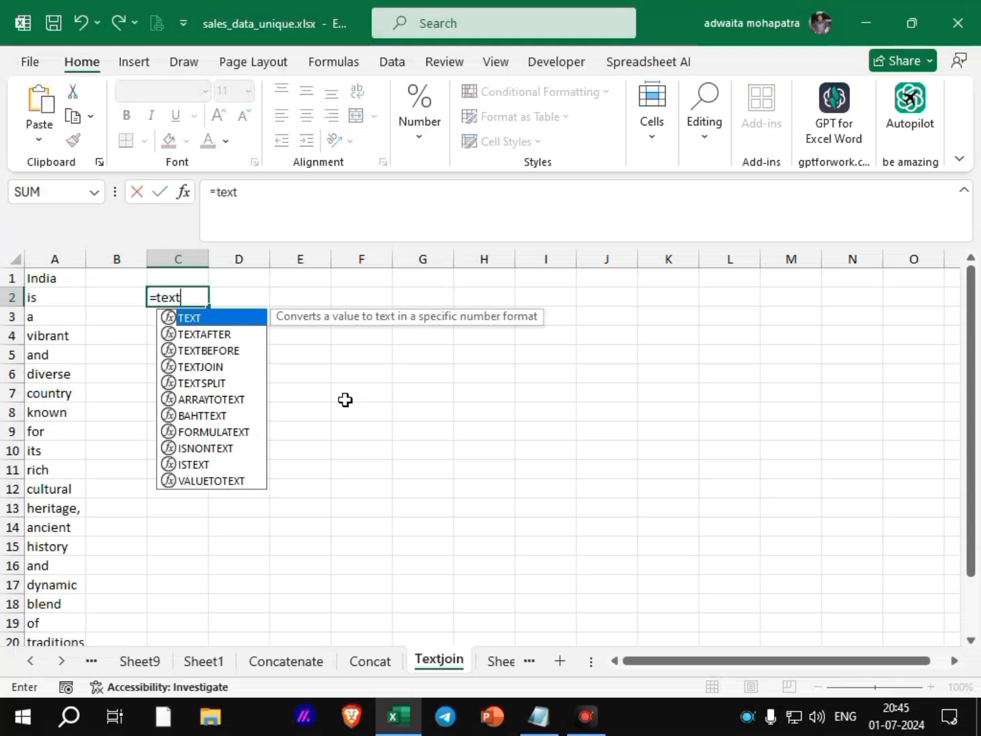
{"action": "type", "text": "j"}
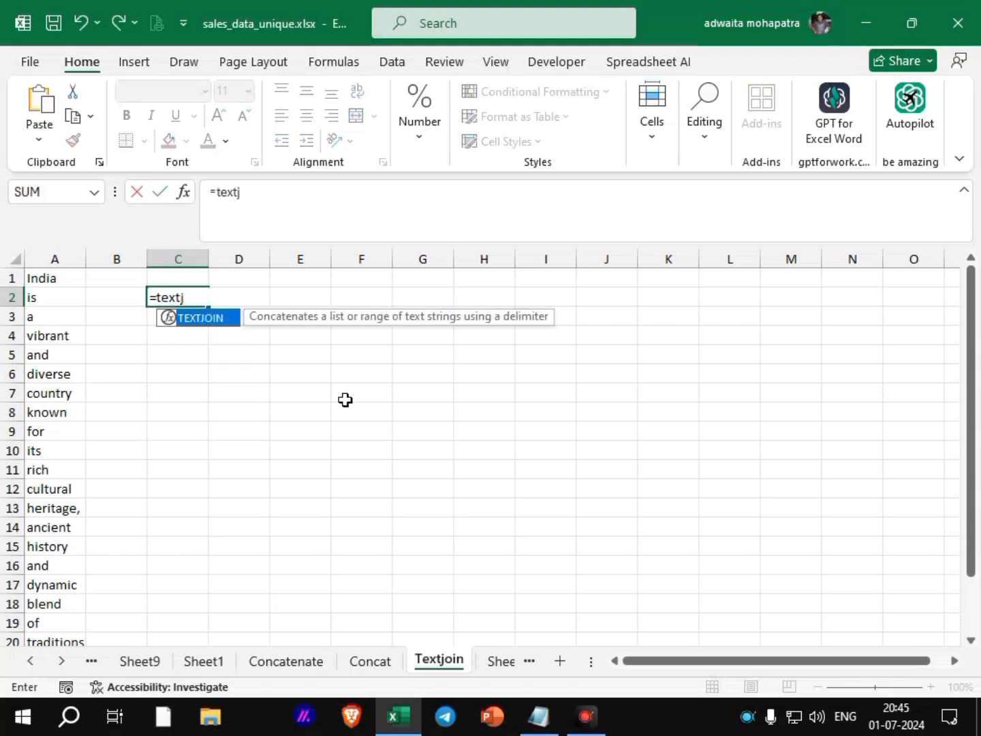
{"action": "key", "text": "Tab"}
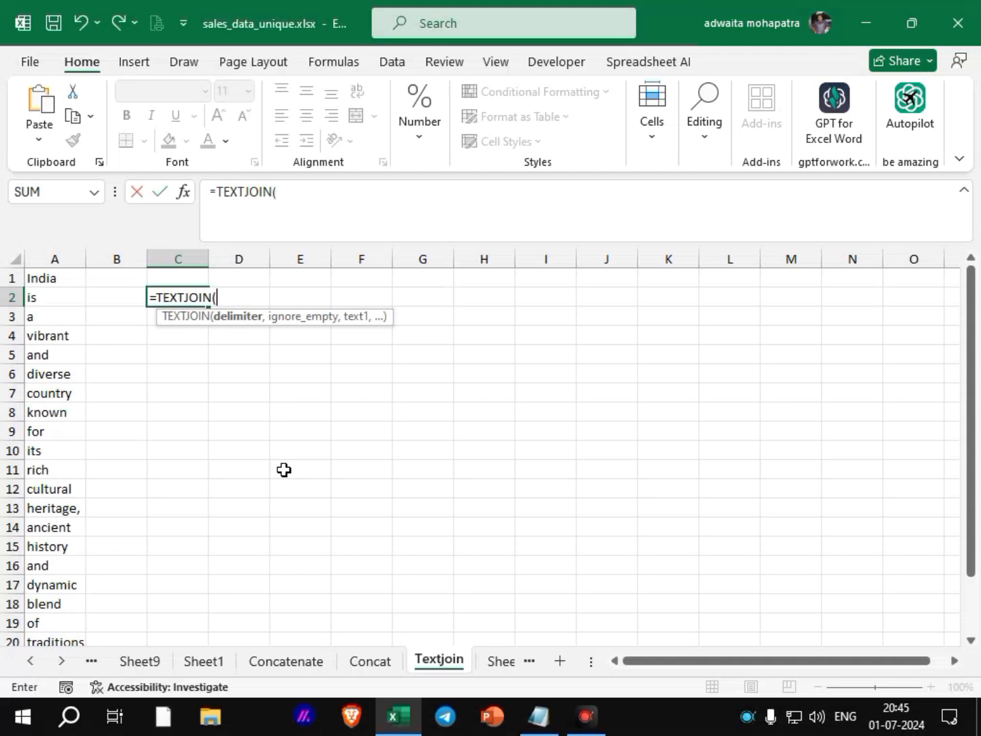
{"action": "type", "text": "\" \","}
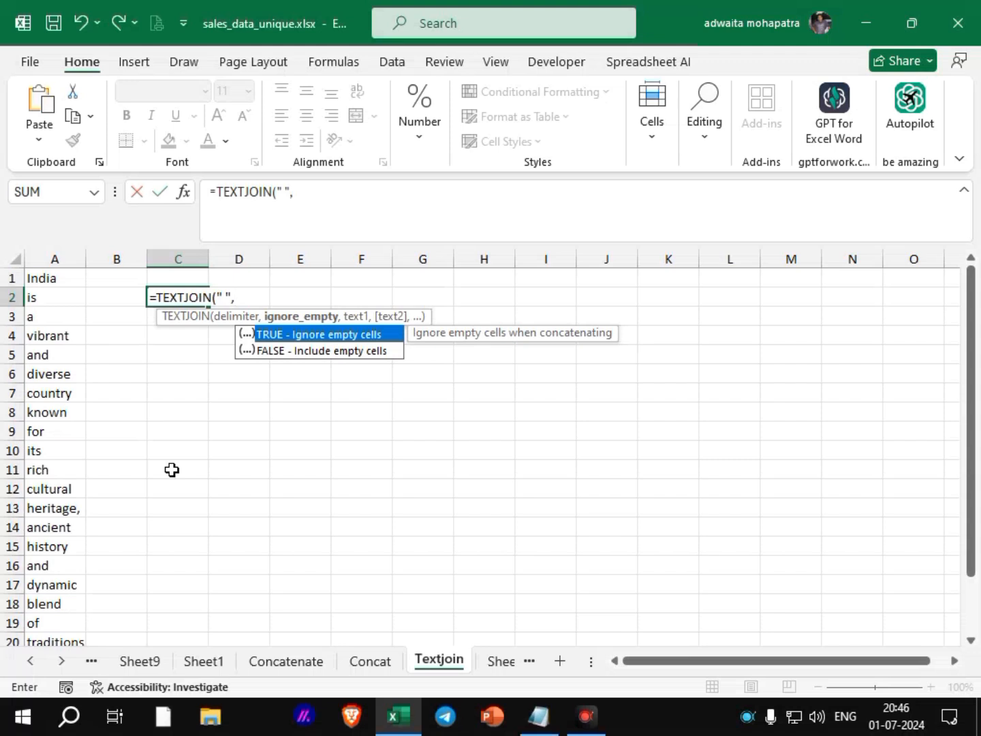
- Complete the TEXTJOIN formula in C2 with TRUE for ignoring empty cells and the words in A1:A22 as text
{"action": "type", "text": "tu"}
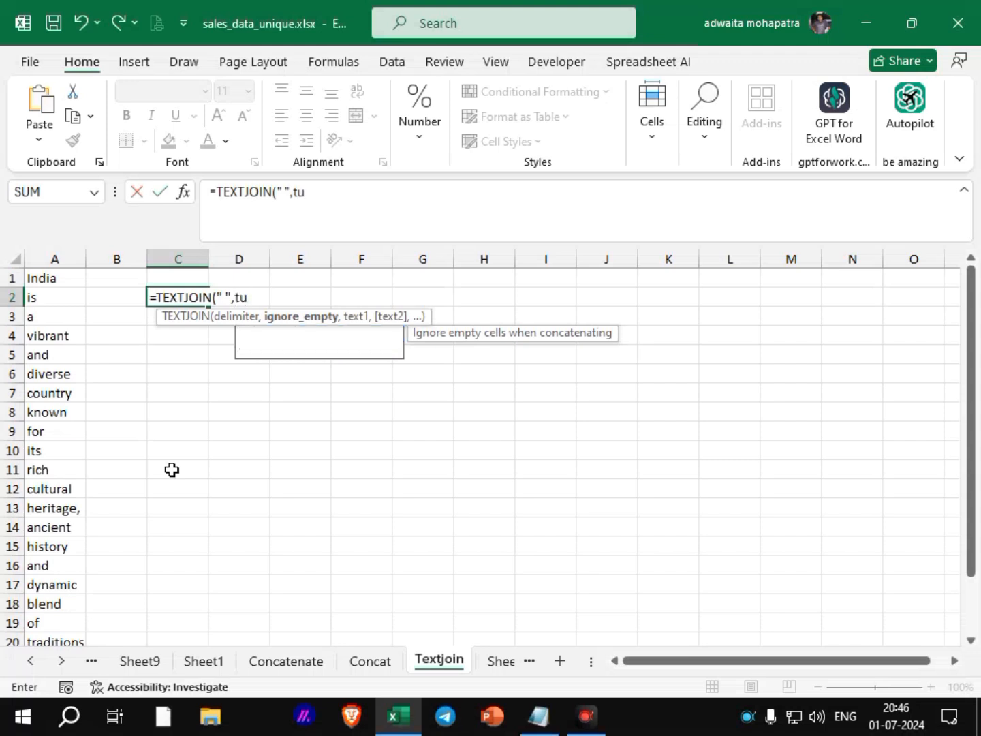
{"action": "key", "text": "BackSpace"}
{"action": "type", "text": "r"}
{"action": "key", "text": "Tab"}
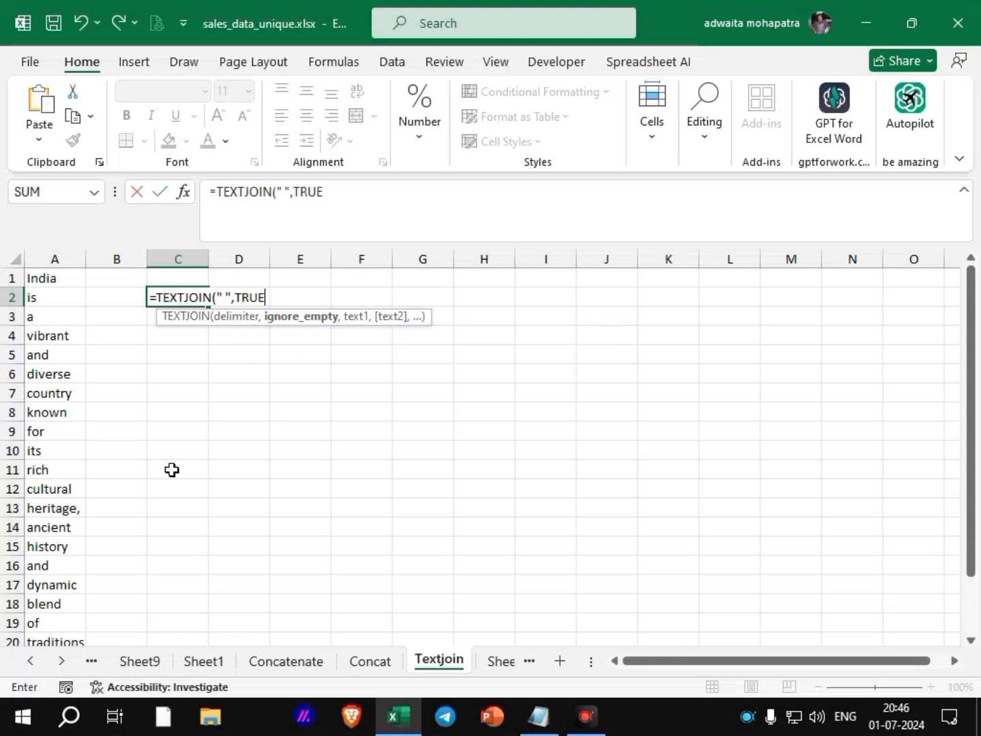
{"action": "type", "text": ","}
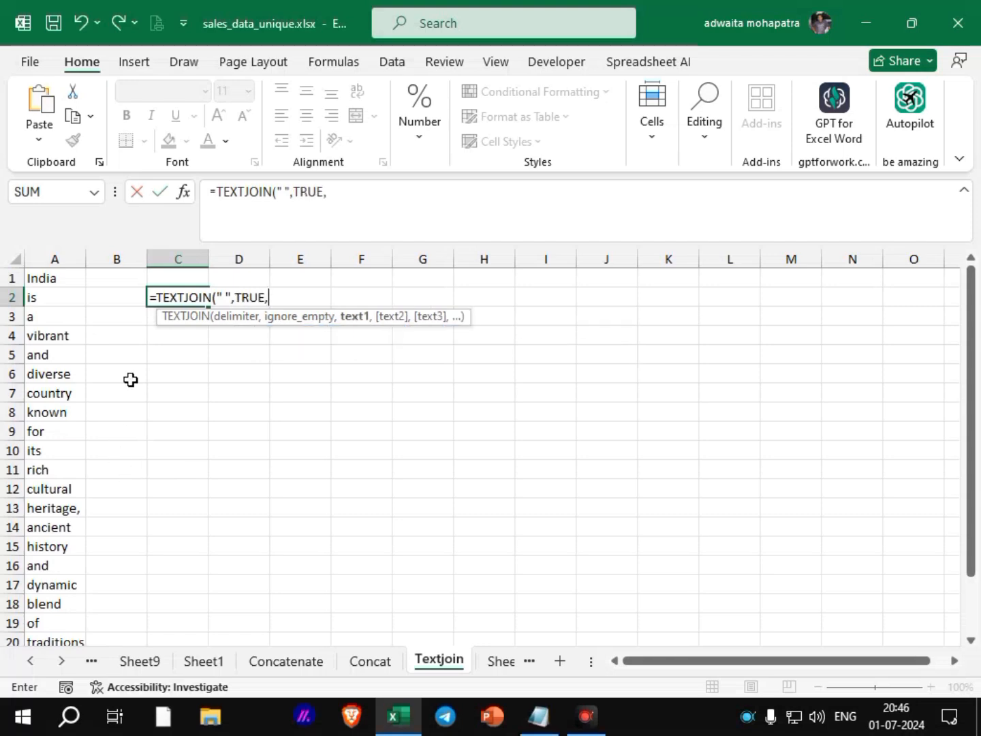
{"action": "left_click", "coordinate": [68, 279]}
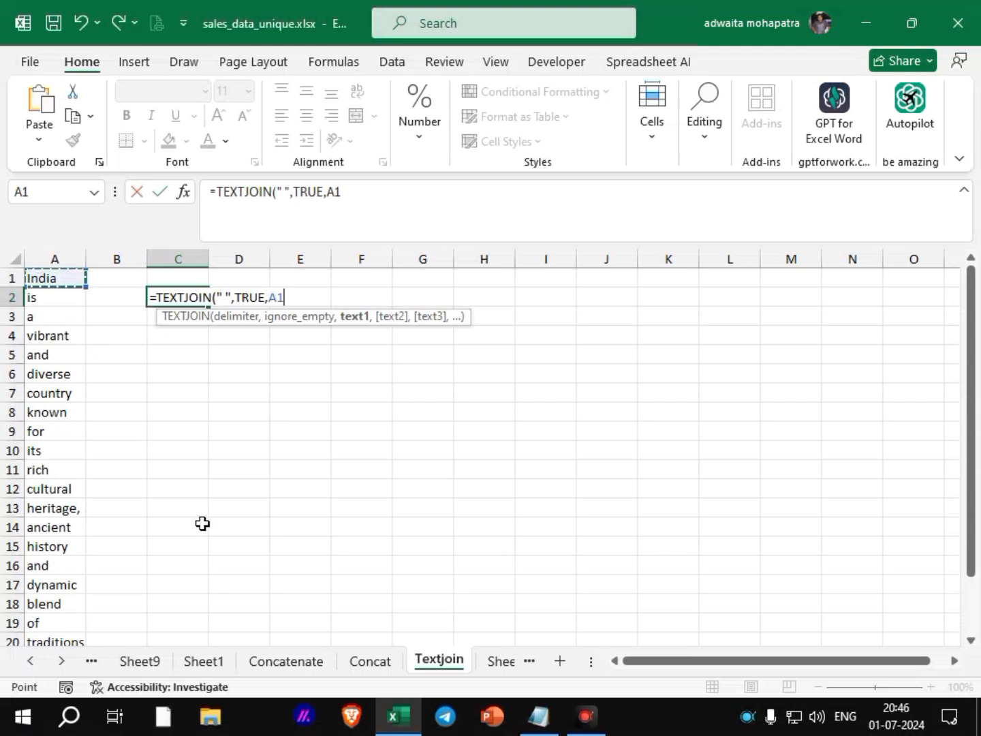
{"action": "key", "text": "ctrl+shift+Down"}
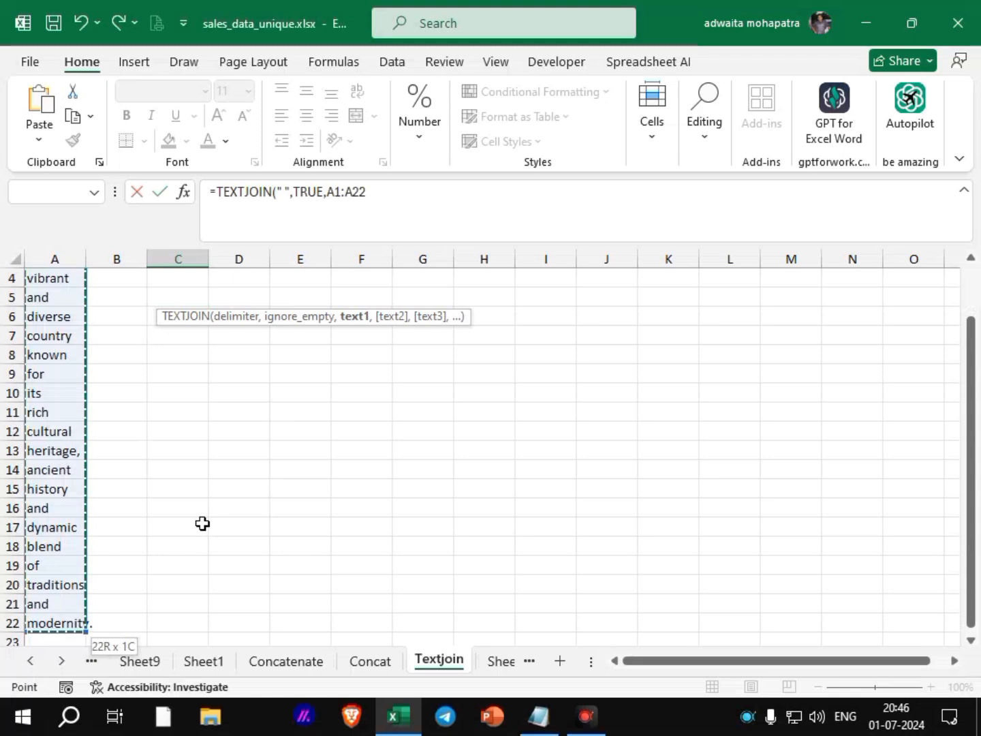
{"action": "key", "text": "Return"}
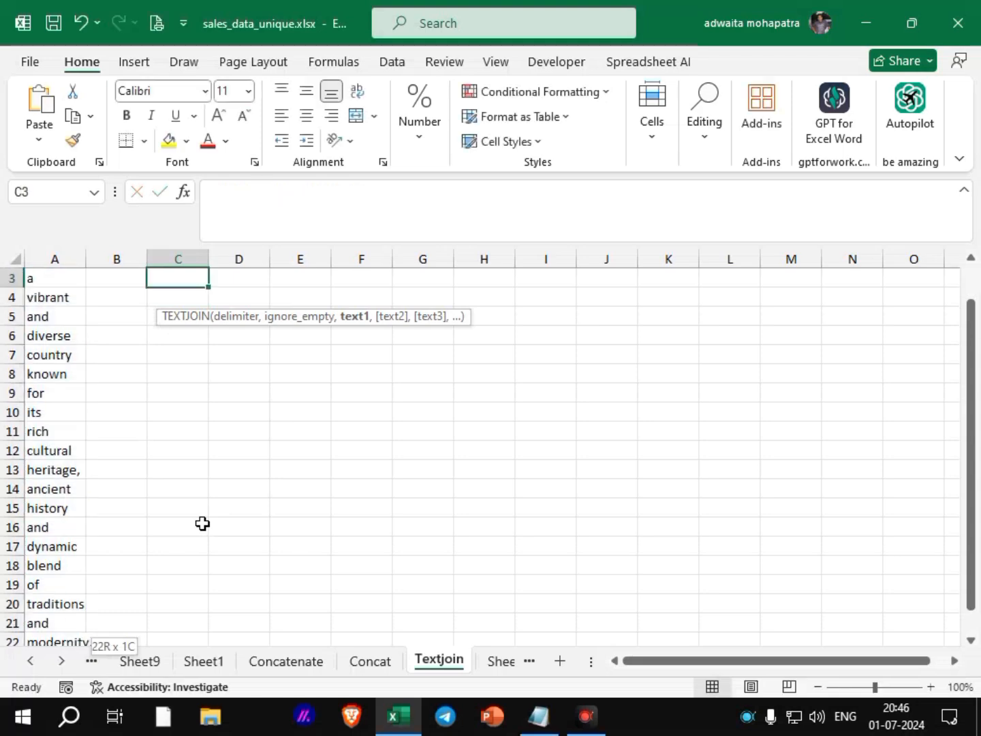
{"action": "scroll", "coordinate": [262, 407], "scroll_direction": "up", "scroll_amount": 1}
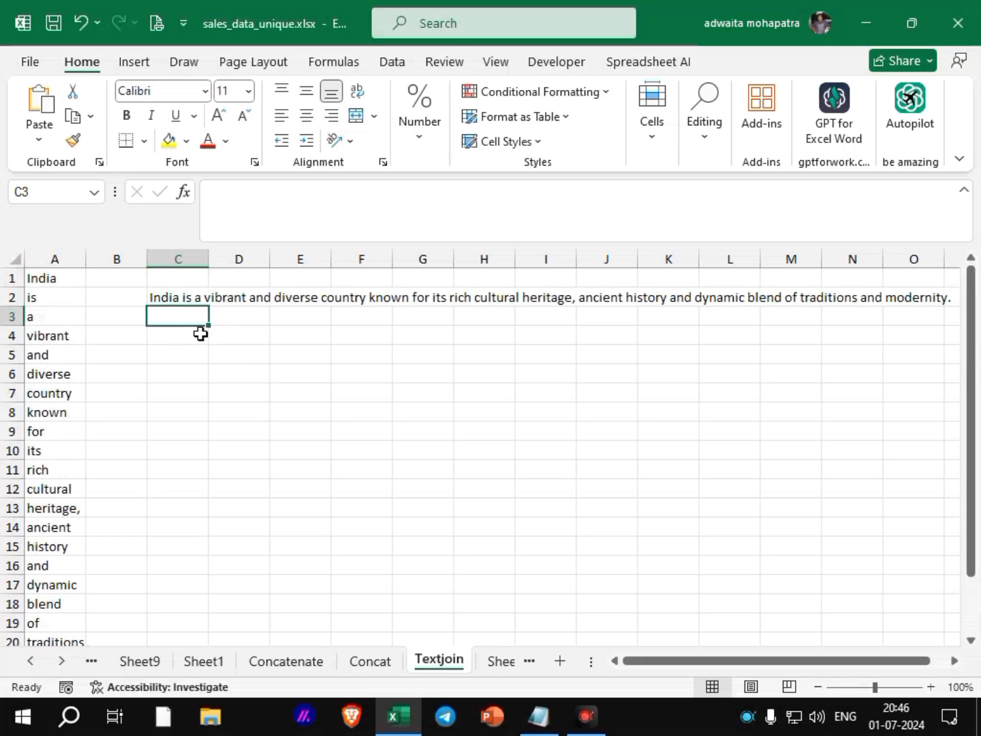
- Change the delimiter in cell C2's TEXTJOIN formula to a space followed by a hyphen, " -", and review the formula
{"action": "key", "text": "Up"}
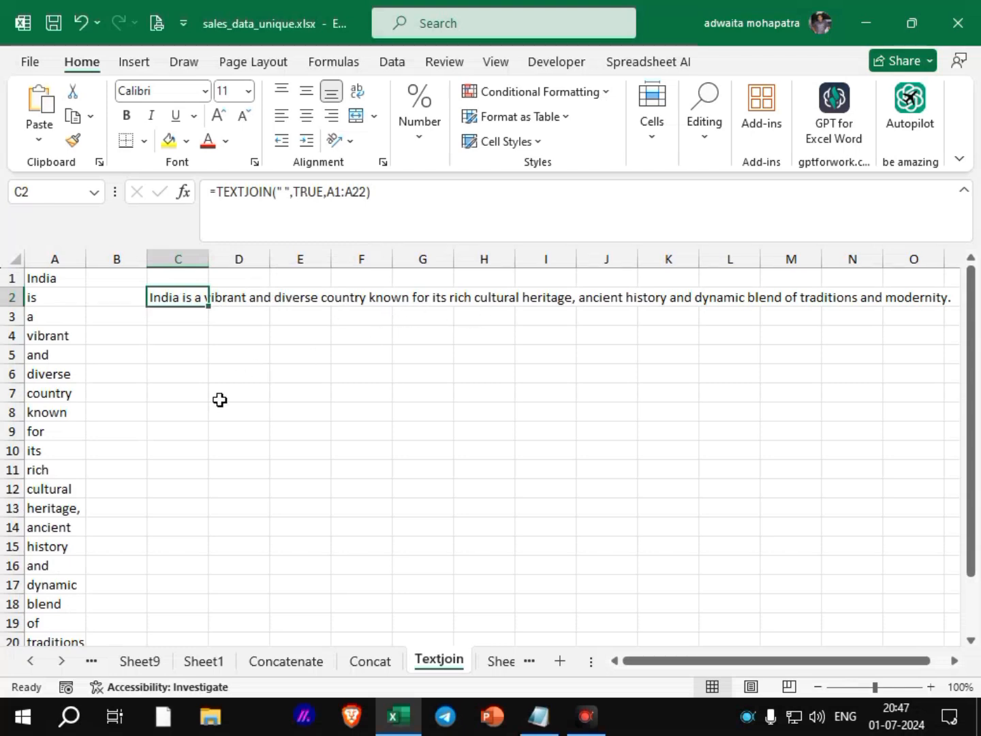
{"action": "left_click", "coordinate": [291, 192]}
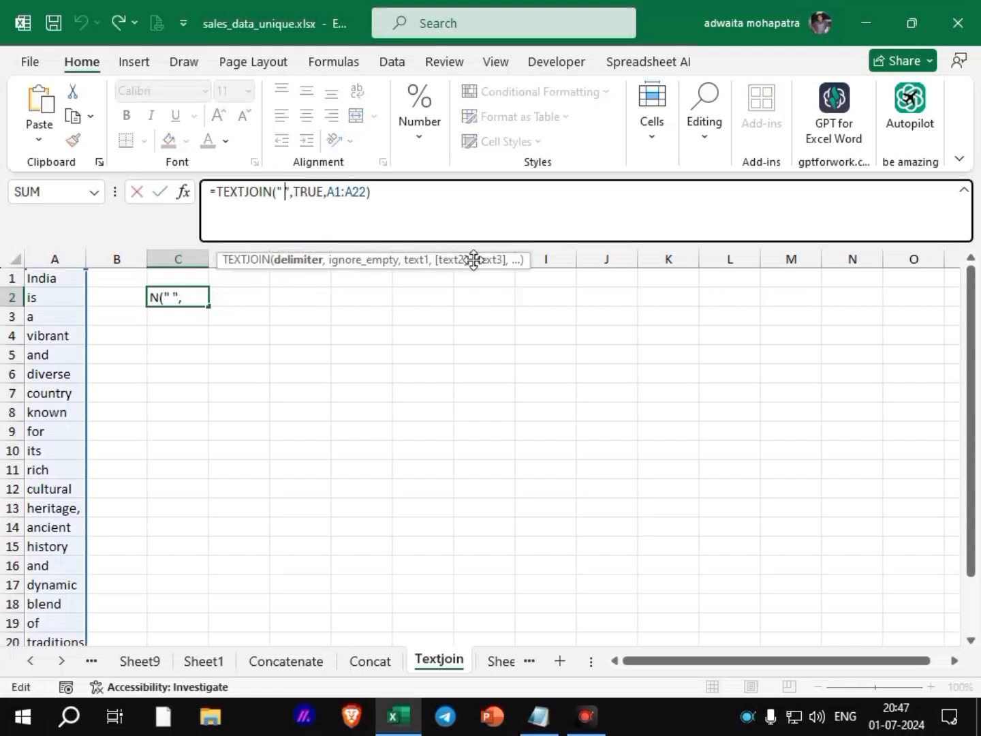
{"action": "key", "text": "Right"}
{"action": "key", "text": "Left"}
{"action": "type", "text": "-"}
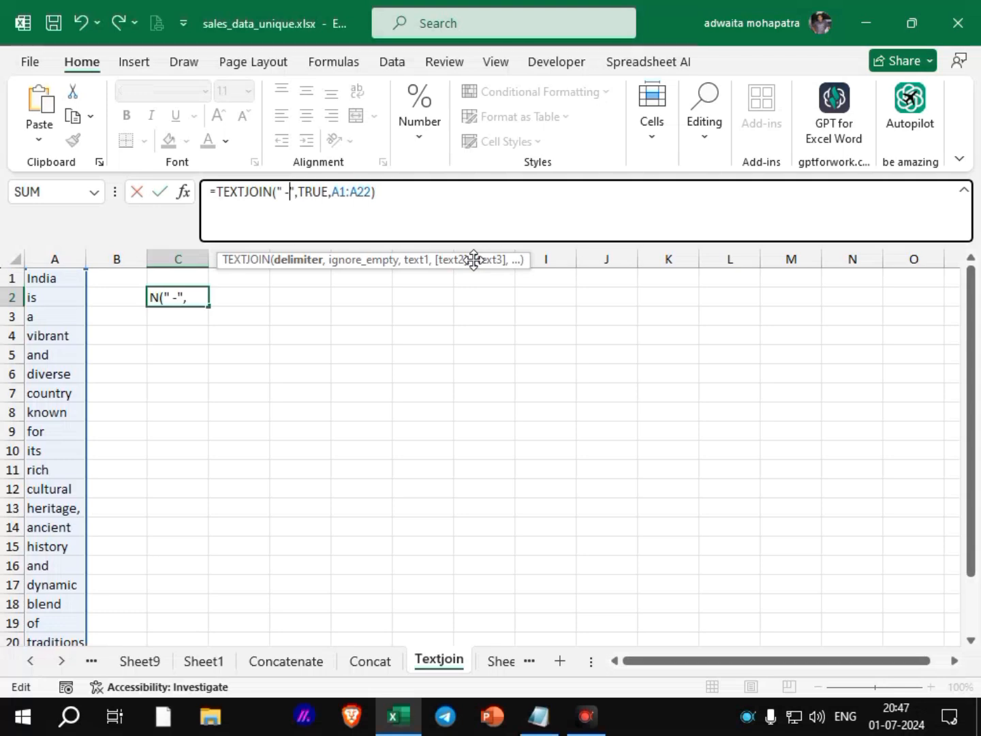
{"action": "key", "text": "Return"}
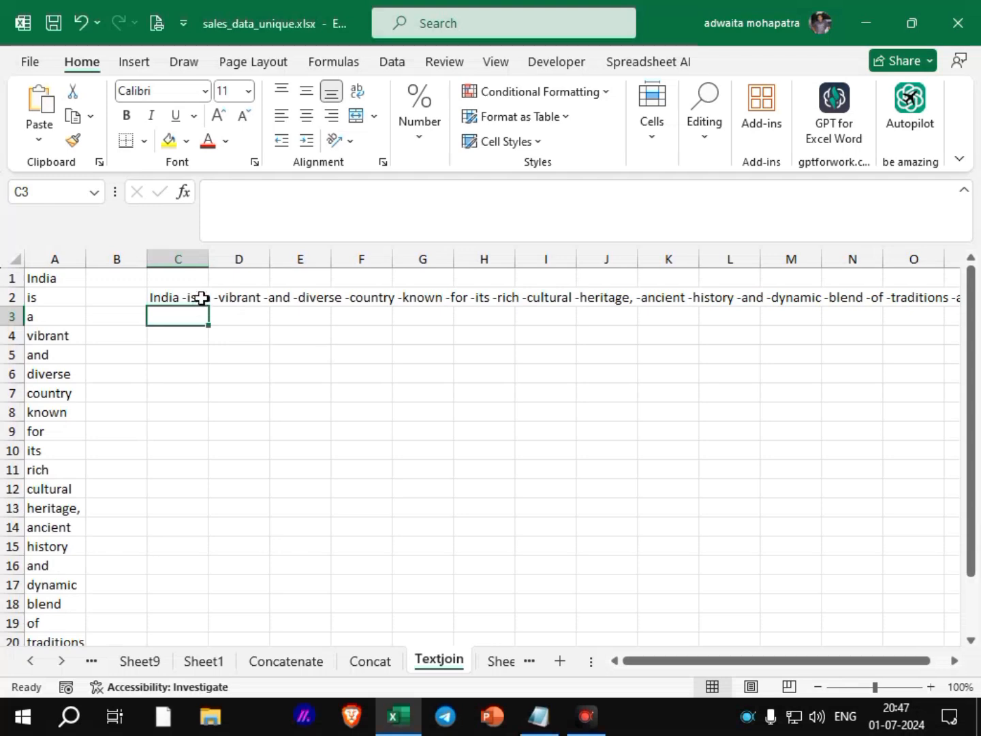
{"action": "key", "text": "Up"}
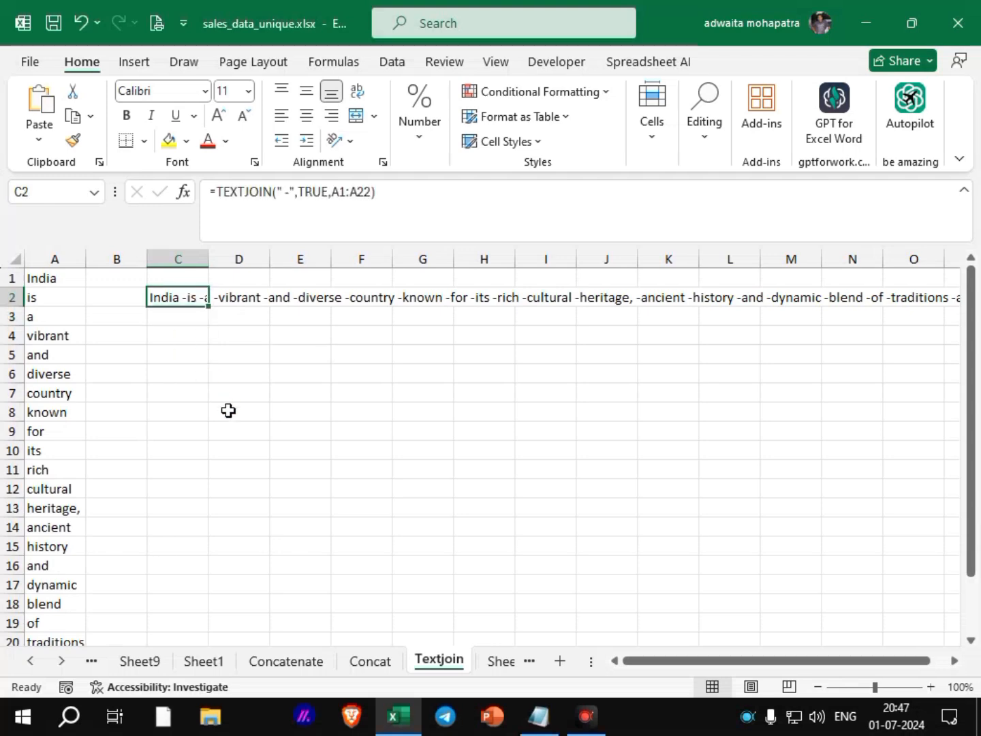